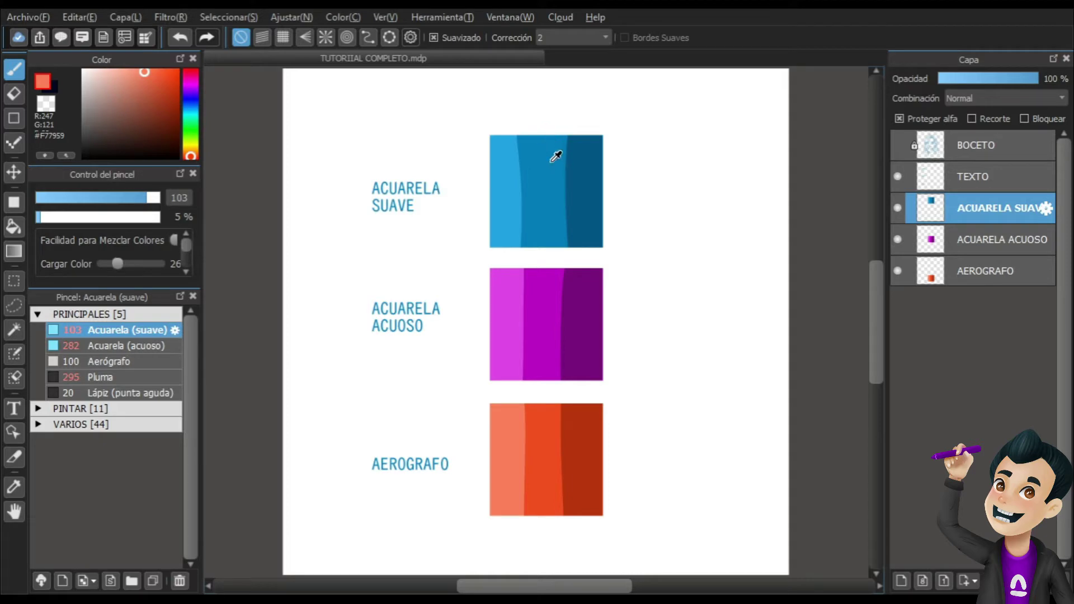
Step: Blend the light blue band into the middle blue band with sampled tones, using the Acuarela (suave) brush at size 186
{"action": "left_click", "coordinate": [542, 173], "text": "alt"}
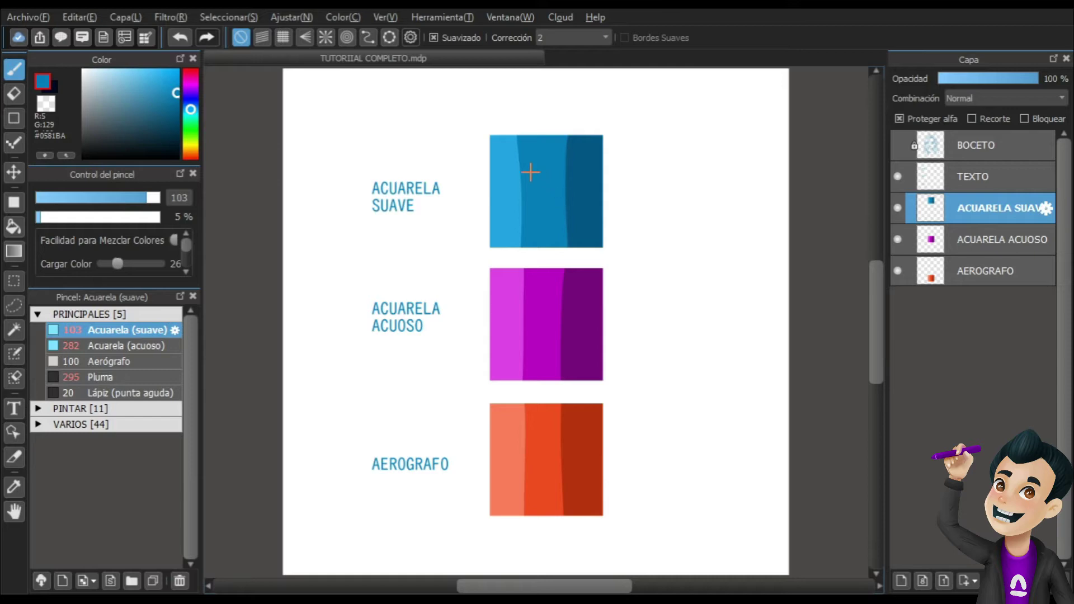
{"action": "key", "text": "bracketright"}
{"action": "key", "text": "bracketright"}
{"action": "key", "text": "bracketright"}
{"action": "key", "text": "bracketright"}
{"action": "left_click_drag", "start_coordinate": [524, 276], "coordinate": [524, 120]}
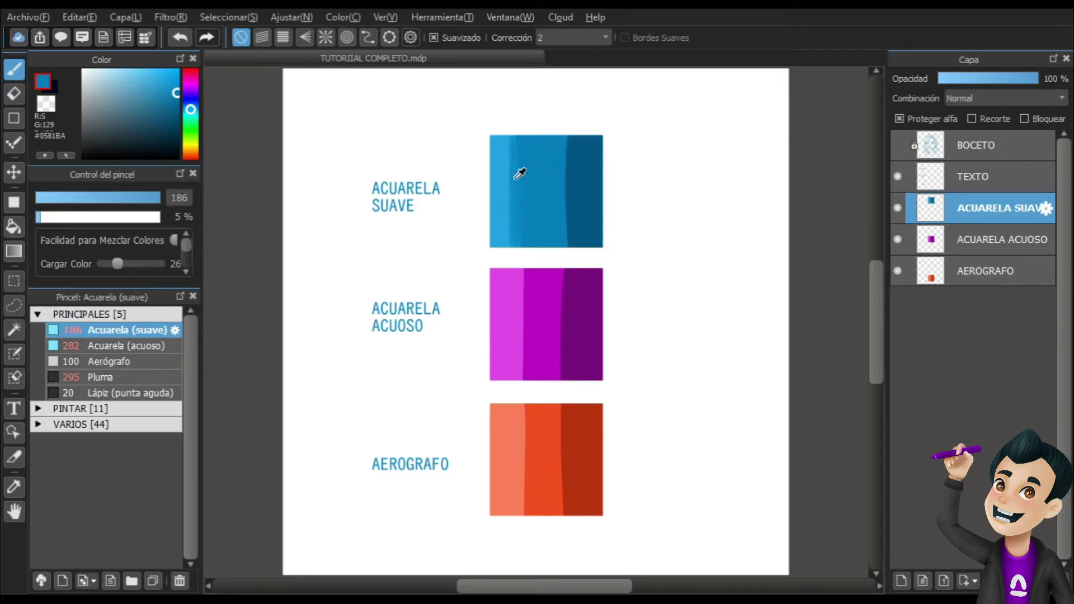
{"action": "left_click", "coordinate": [519, 171], "text": "alt"}
{"action": "left_click", "coordinate": [515, 181], "text": "alt"}
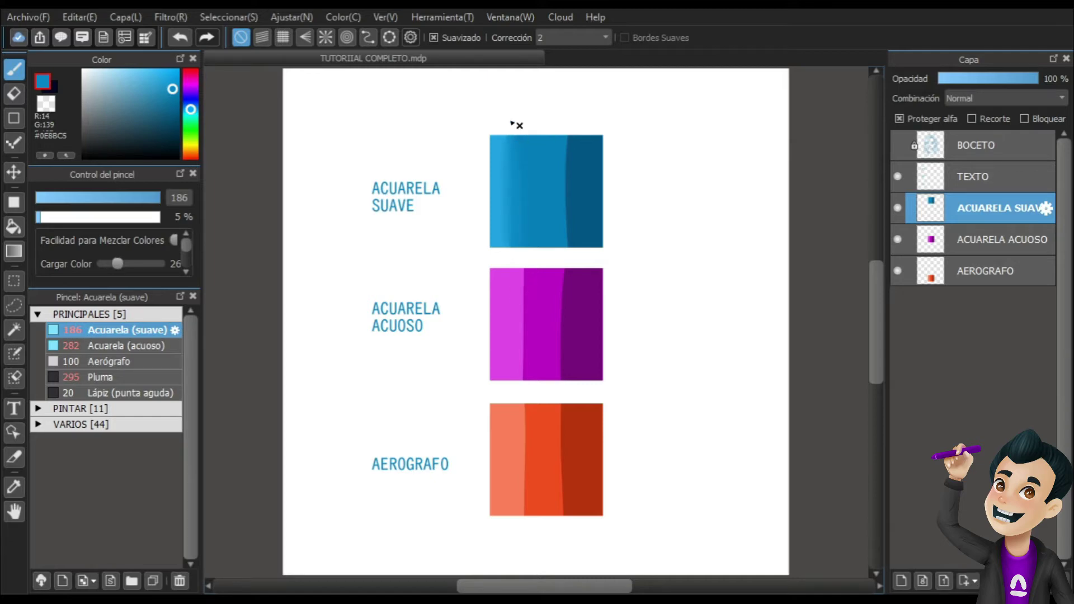
{"action": "left_click", "coordinate": [508, 163], "text": "alt"}
Step: Blend the middle blue band into the dark blue band with repeatedly sampled intermediate blues, smoothing the whole blue square
{"action": "left_click", "coordinate": [566, 160], "text": "alt"}
{"action": "left_click", "coordinate": [576, 162], "text": "alt"}
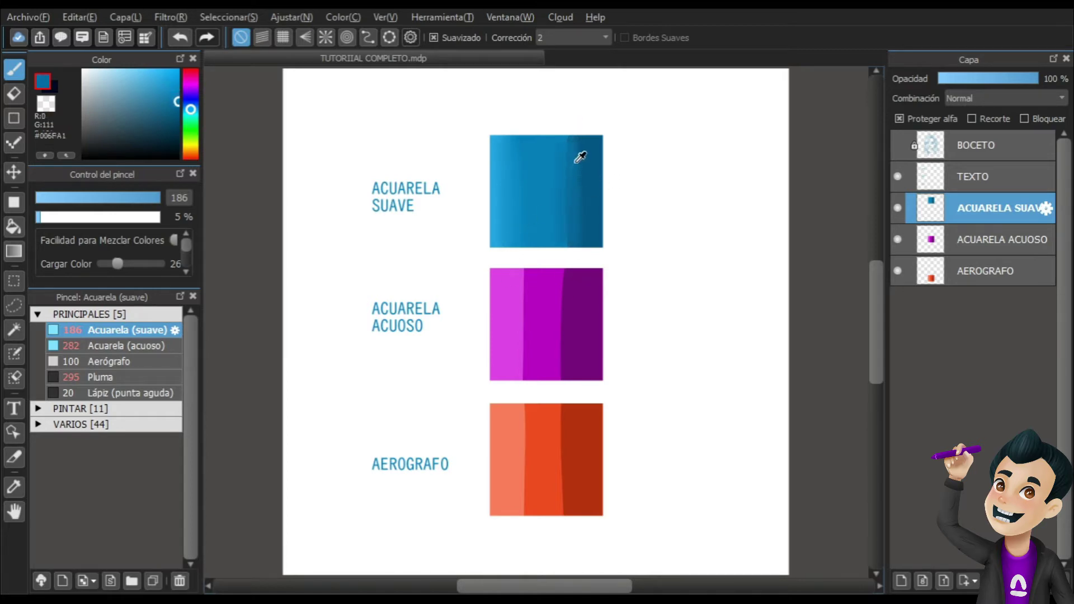
{"action": "left_click", "coordinate": [576, 161], "text": "alt"}
{"action": "left_click", "coordinate": [556, 149], "text": "alt"}
{"action": "left_click", "coordinate": [541, 152], "text": "alt"}
{"action": "left_click", "coordinate": [593, 140], "text": "alt"}
{"action": "left_click", "coordinate": [599, 152], "text": "alt"}
{"action": "left_click", "coordinate": [577, 145], "text": "alt"}
{"action": "left_click", "coordinate": [567, 167], "text": "alt"}
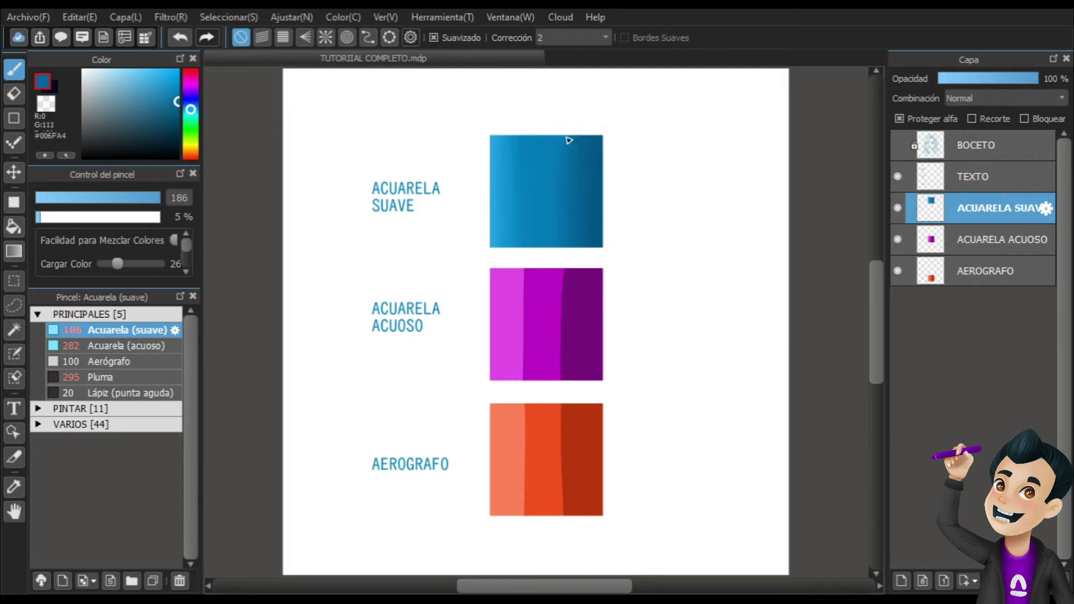
{"action": "left_click", "coordinate": [534, 184], "text": "alt"}
Step: On the ACUARELA ACUOSO layer, blend the light magenta band into the middle purple band with the Acuarela (acuoso) brush
{"action": "left_click", "coordinate": [959, 245]}
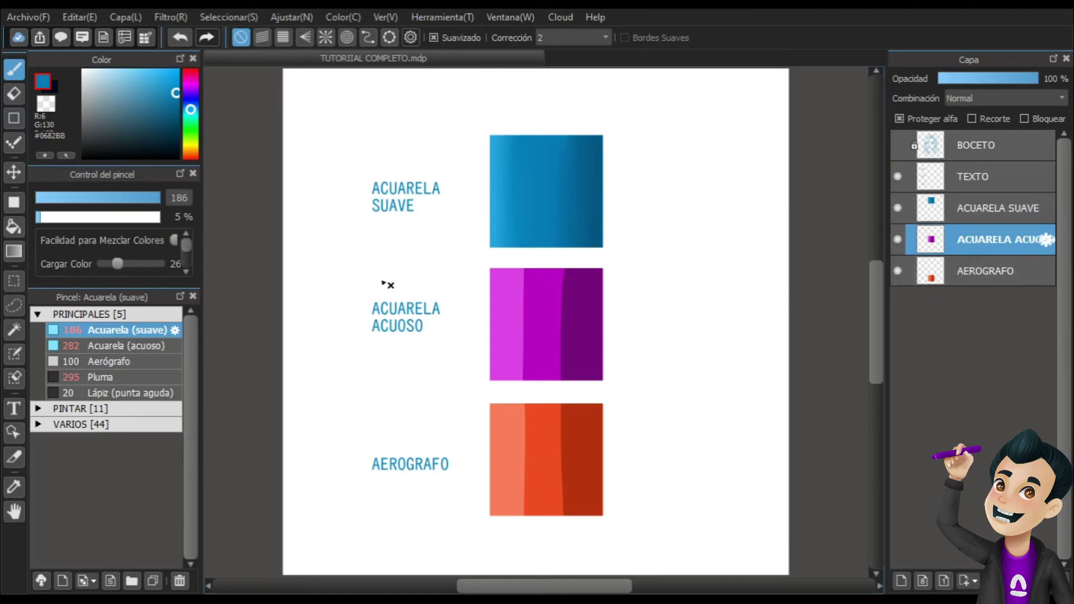
{"action": "left_click", "coordinate": [144, 345]}
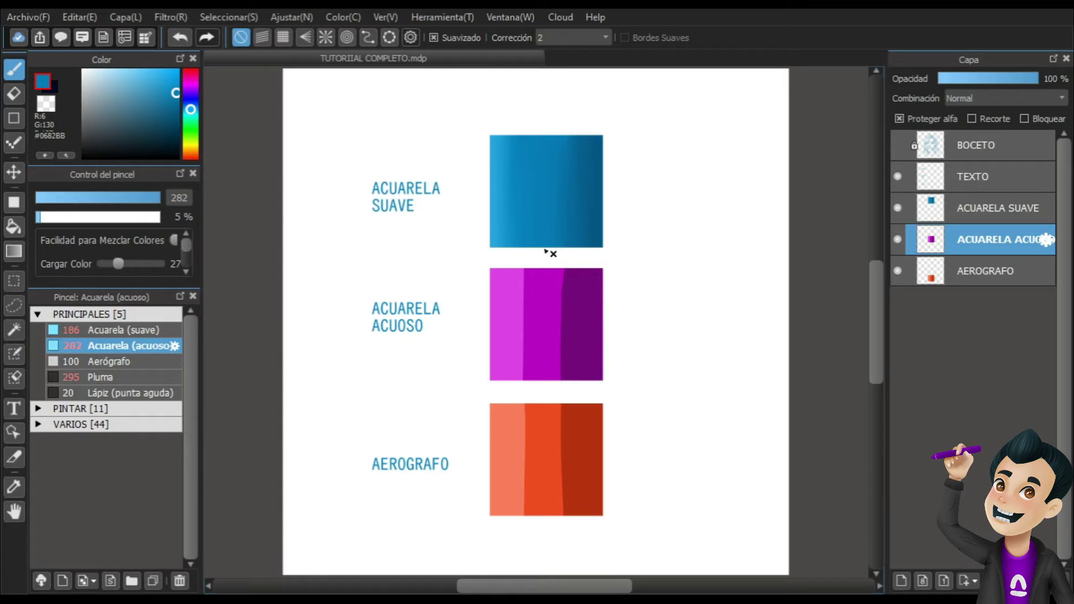
{"action": "left_click", "coordinate": [549, 305], "text": "alt"}
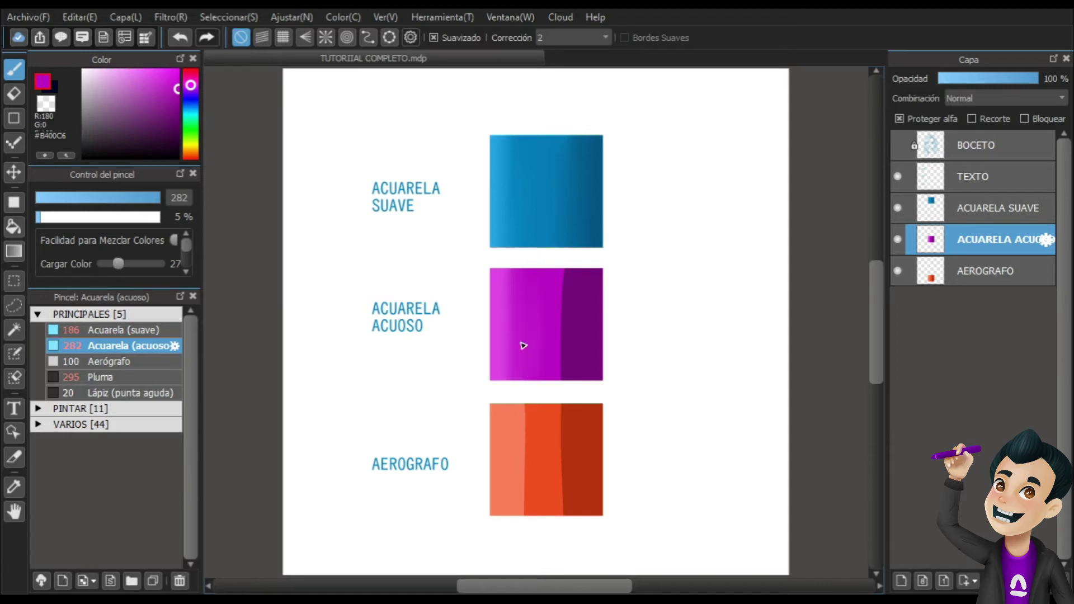
{"action": "left_click", "coordinate": [513, 273], "text": "alt"}
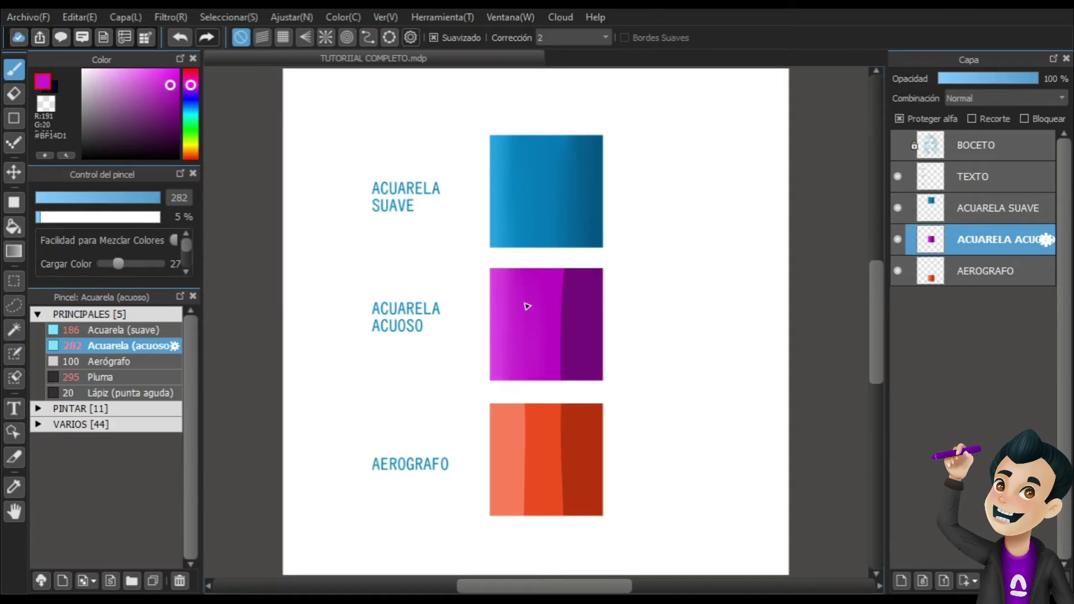
{"action": "left_click", "coordinate": [528, 287], "text": "alt"}
{"action": "left_click", "coordinate": [527, 283], "text": "alt"}
Step: Blend the middle purple band into the dark purple band with sampled intermediate tones across the purple square
{"action": "left_click", "coordinate": [554, 285], "text": "alt"}
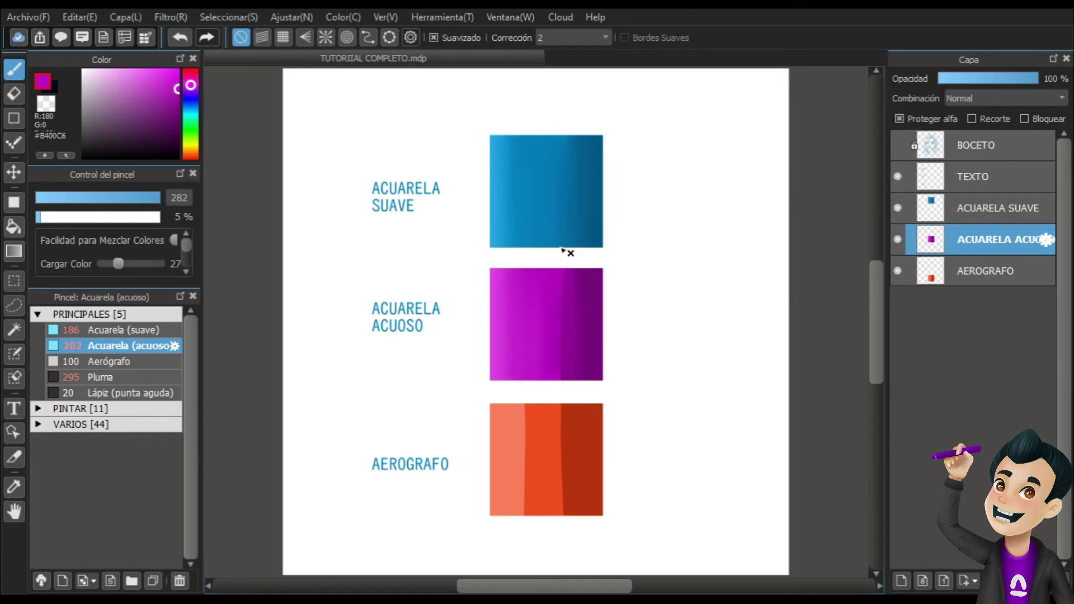
{"action": "left_click", "coordinate": [573, 302], "text": "alt"}
{"action": "left_click", "coordinate": [570, 299], "text": "alt"}
{"action": "left_click", "coordinate": [545, 274], "text": "alt"}
{"action": "left_click", "coordinate": [532, 281], "text": "alt"}
{"action": "left_click", "coordinate": [567, 299], "text": "alt"}
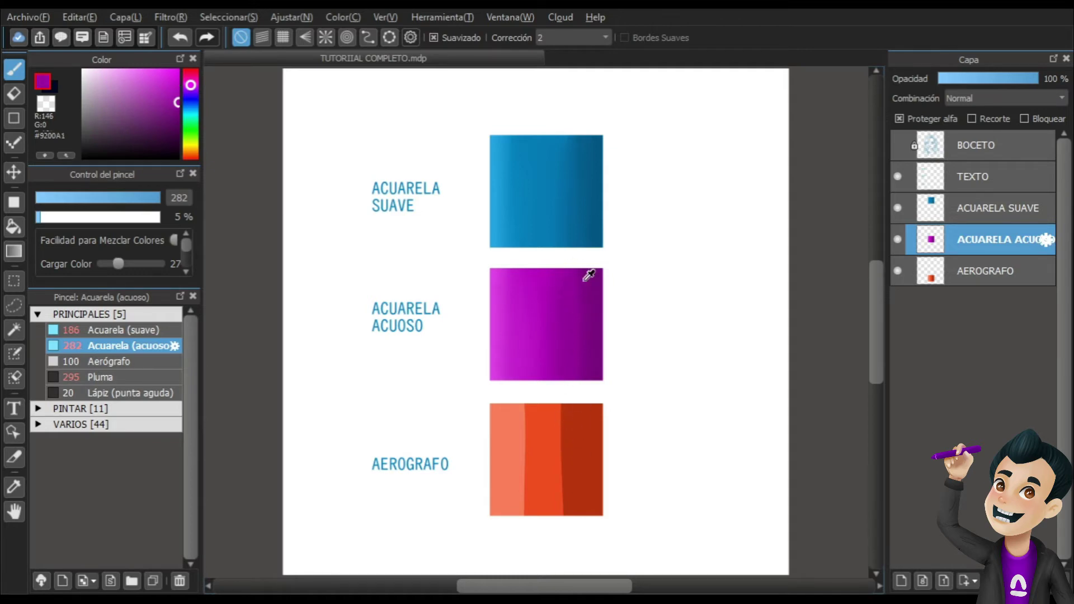
{"action": "left_click", "coordinate": [585, 275], "text": "alt"}
{"action": "left_click", "coordinate": [534, 298], "text": "alt"}
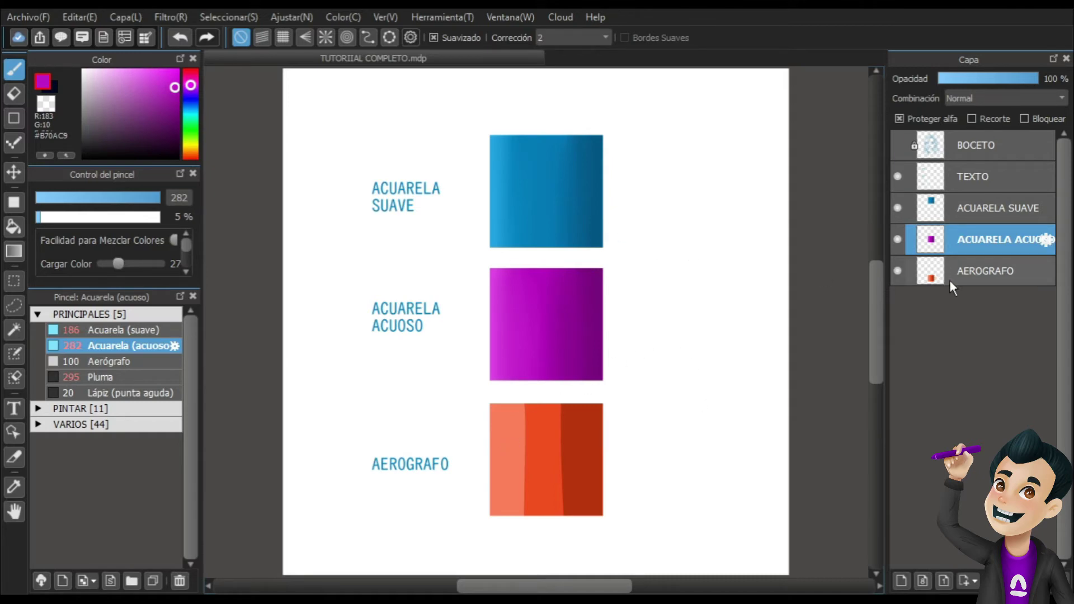
Step: On the AEROGRAFO layer, blend the light orange band into the middle orange band with the Aerógrafo brush at size 209
{"action": "left_click", "coordinate": [965, 275]}
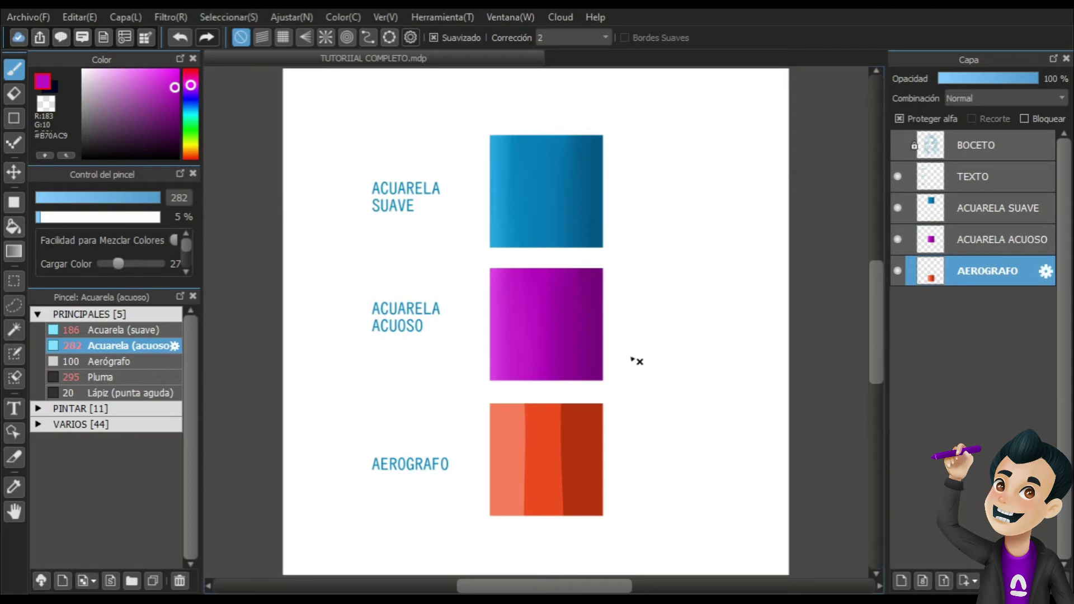
{"action": "left_click", "coordinate": [549, 433], "text": "alt"}
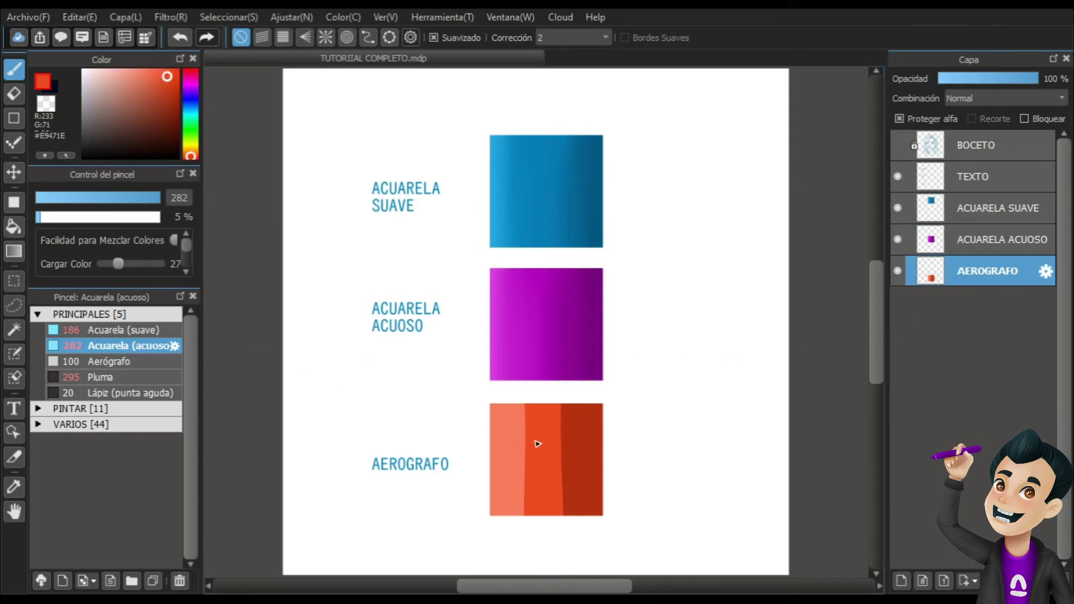
{"action": "left_click", "coordinate": [115, 363]}
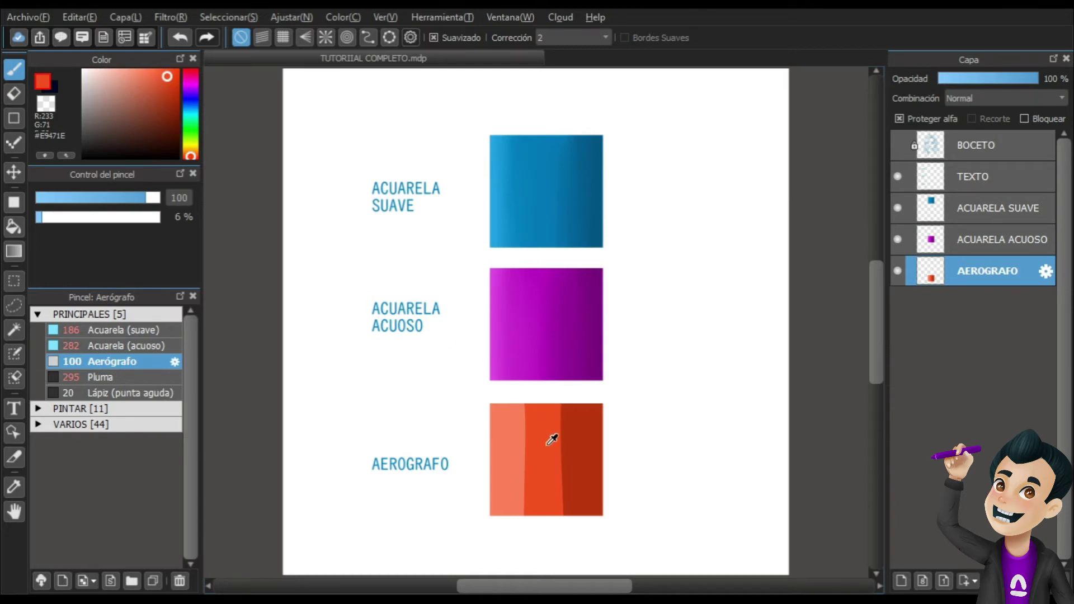
{"action": "mouse_move", "coordinate": [518, 411]}
{"action": "left_mouse_down"}
{"action": "mouse_move", "coordinate": [536, 425]}
{"action": "mouse_move", "coordinate": [515, 434]}
{"action": "mouse_move", "coordinate": [527, 437]}
{"action": "mouse_move", "coordinate": [520, 536]}
{"action": "mouse_move", "coordinate": [528, 506]}
{"action": "mouse_move", "coordinate": [527, 530]}
{"action": "left_mouse_up"}
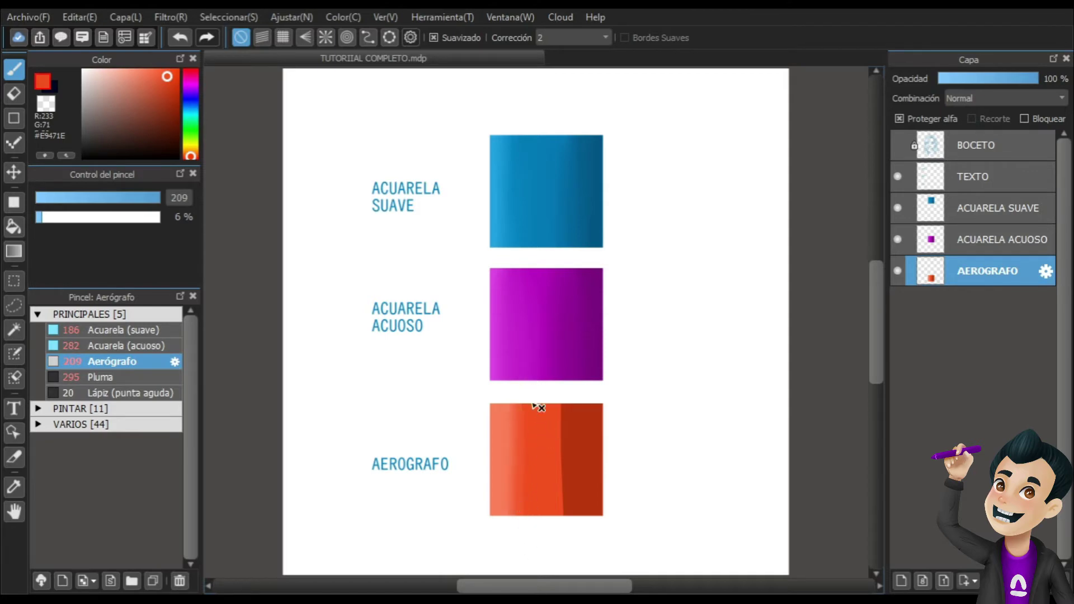
{"action": "mouse_move", "coordinate": [523, 468]}
{"action": "left_mouse_down"}
{"action": "mouse_move", "coordinate": [557, 434]}
{"action": "mouse_move", "coordinate": [560, 400]}
{"action": "left_mouse_up"}
Step: Blend the middle orange band into the dark red band with sampled tones, using the Aerógrafo brush at size 277
{"action": "left_click", "coordinate": [574, 428], "text": "alt"}
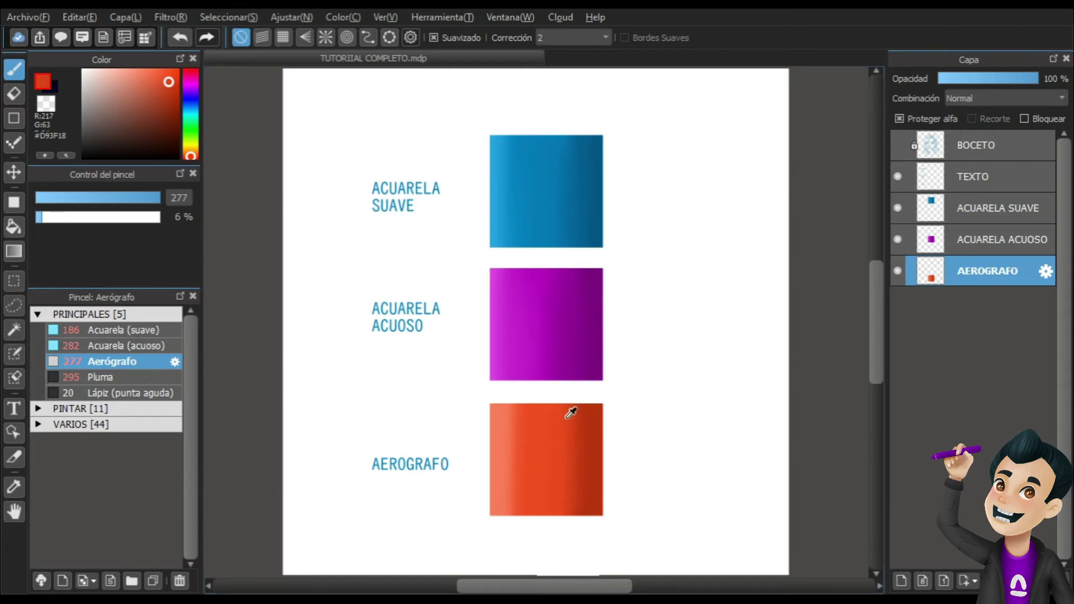
{"action": "left_click", "coordinate": [570, 414], "text": "alt"}
{"action": "left_click", "coordinate": [526, 410], "text": "alt"}
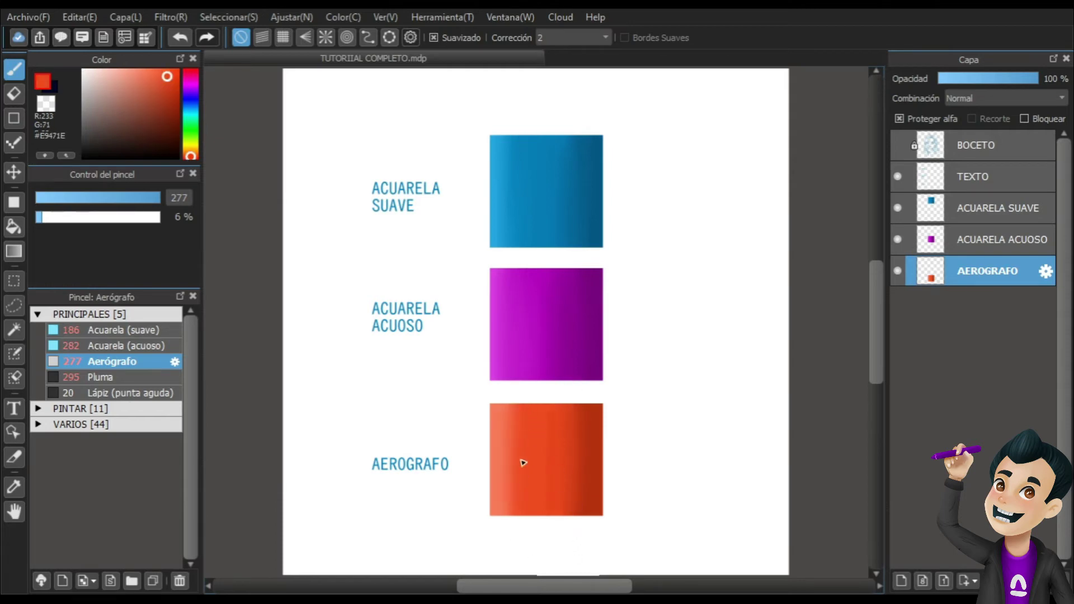
{"action": "left_click", "coordinate": [522, 428], "text": "alt"}
Step: Enlarge the Aerógrafo brush to 344 and smooth the remaining transitions across the orange square with sampled tones
{"action": "left_click_drag", "start_coordinate": [521, 434], "coordinate": [520, 408]}
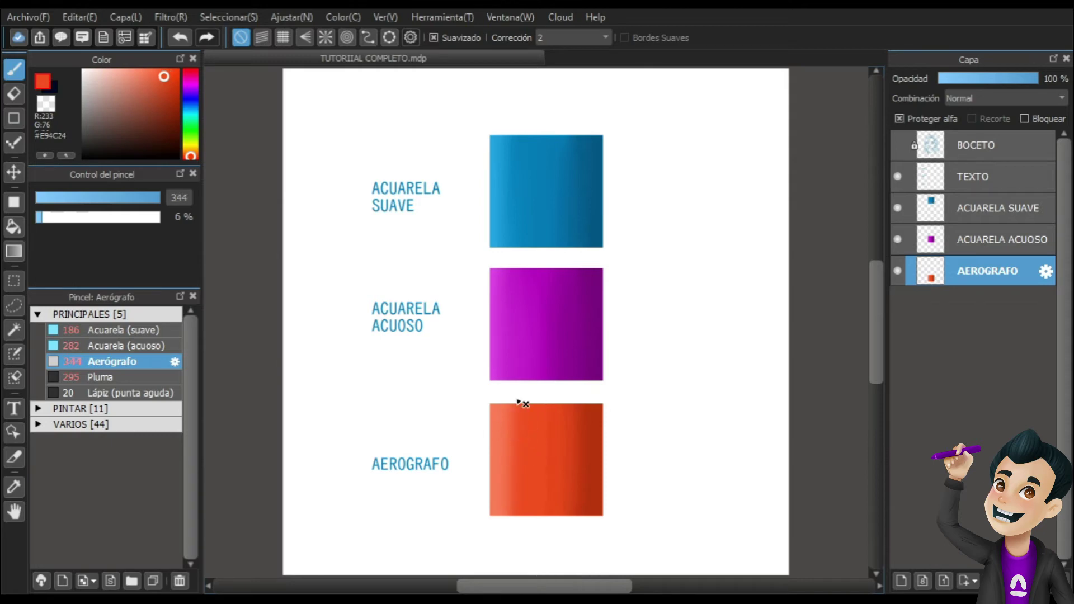
{"action": "left_click", "coordinate": [568, 421], "text": "alt"}
{"action": "left_click", "coordinate": [534, 427], "text": "alt"}
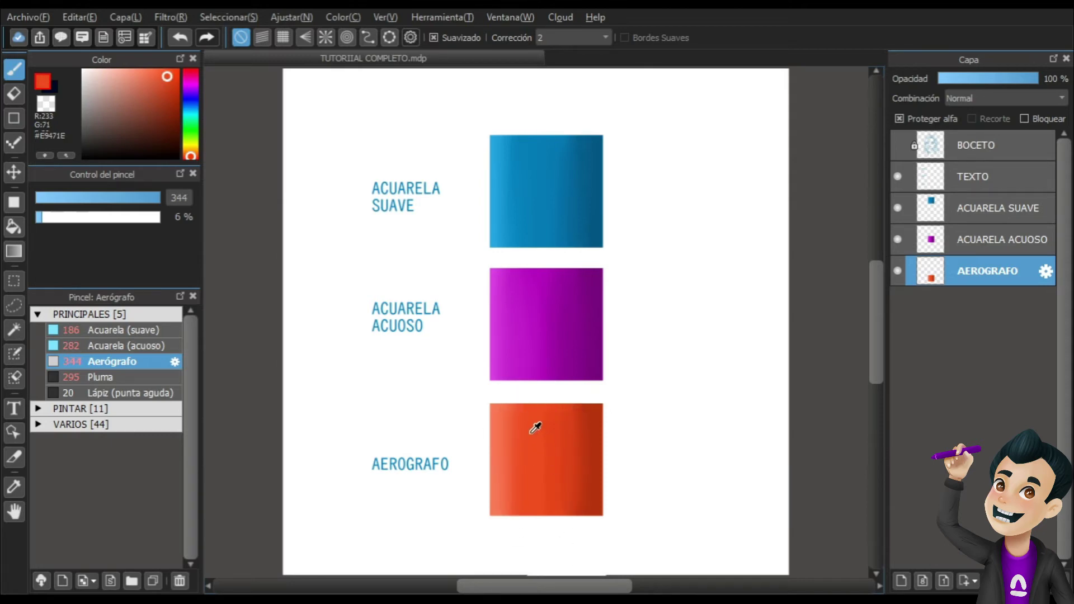
{"action": "left_click", "coordinate": [580, 415], "text": "alt"}
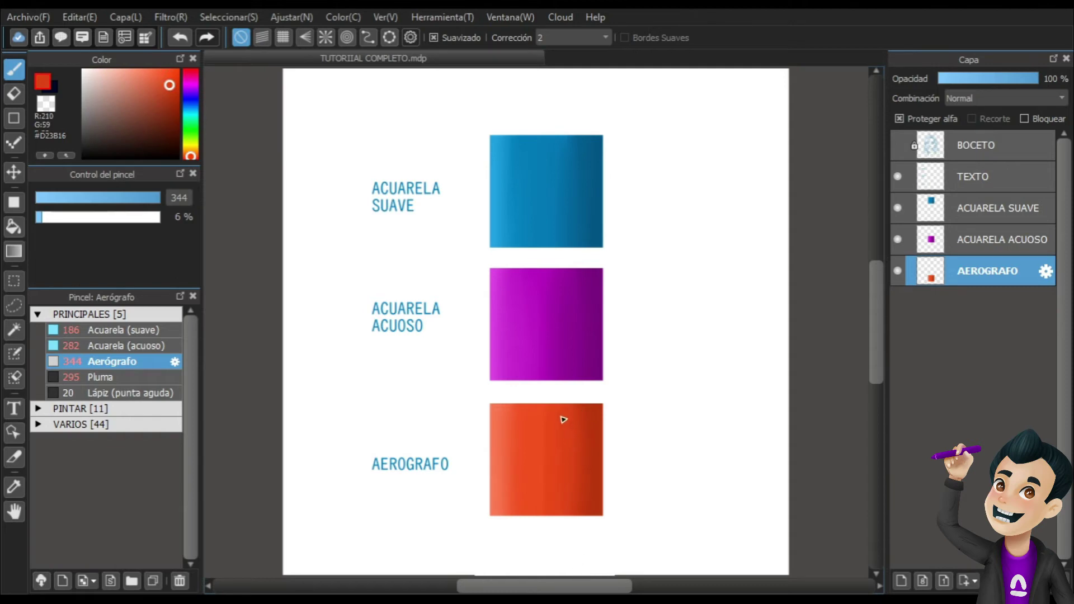
{"action": "left_click", "coordinate": [546, 484], "text": "alt"}
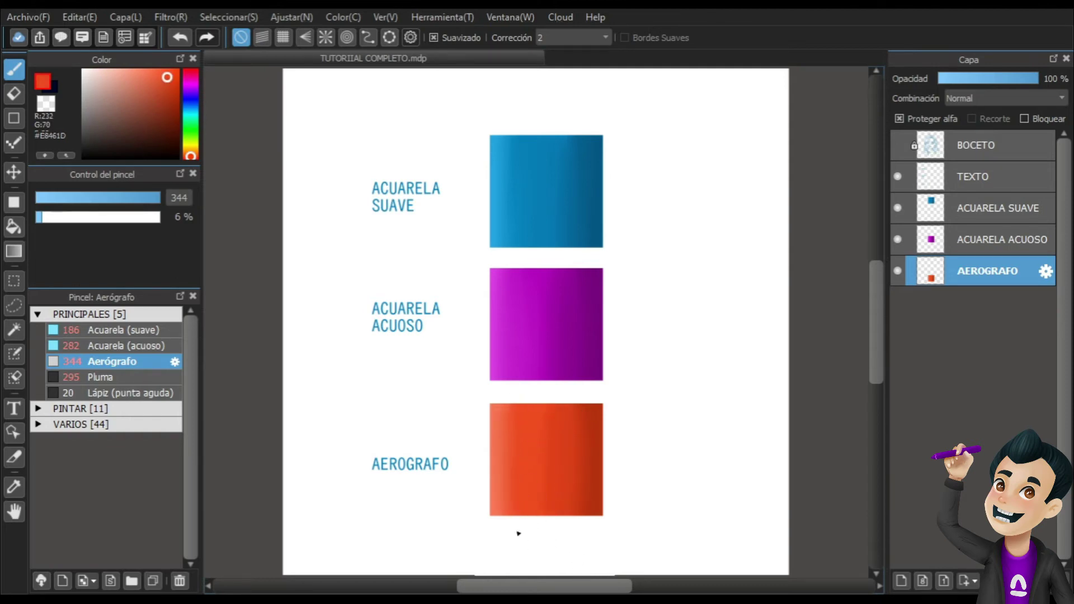
{"action": "left_click", "coordinate": [571, 413], "text": "alt"}
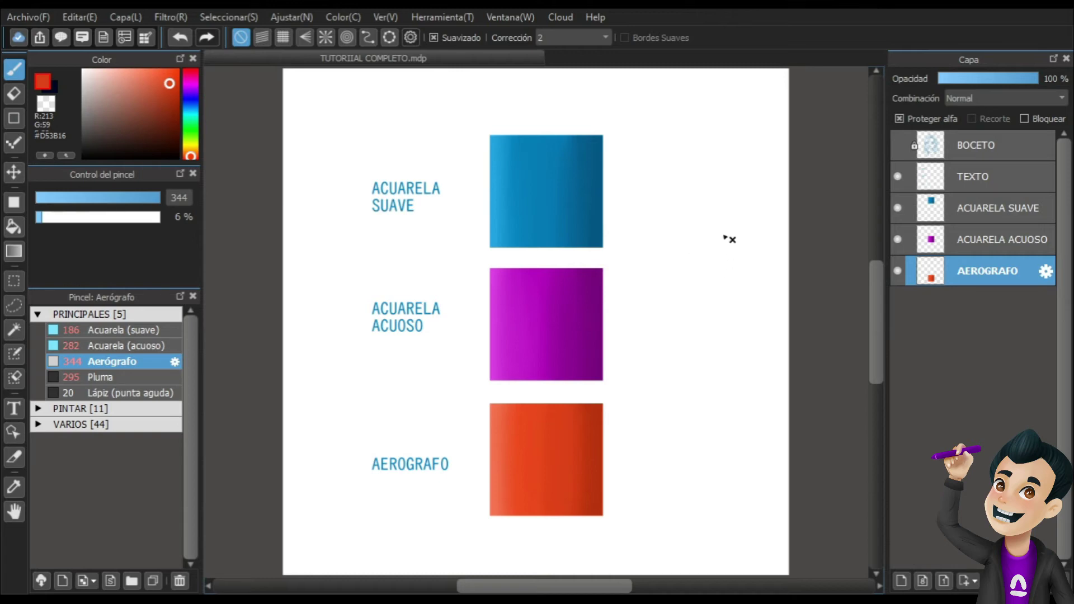
Step: Smooth the blue square on the ACUARELA SUAVE layer with sampled blues, using the Acuarela (acuoso) brush at size 392
{"action": "left_click", "coordinate": [978, 213]}
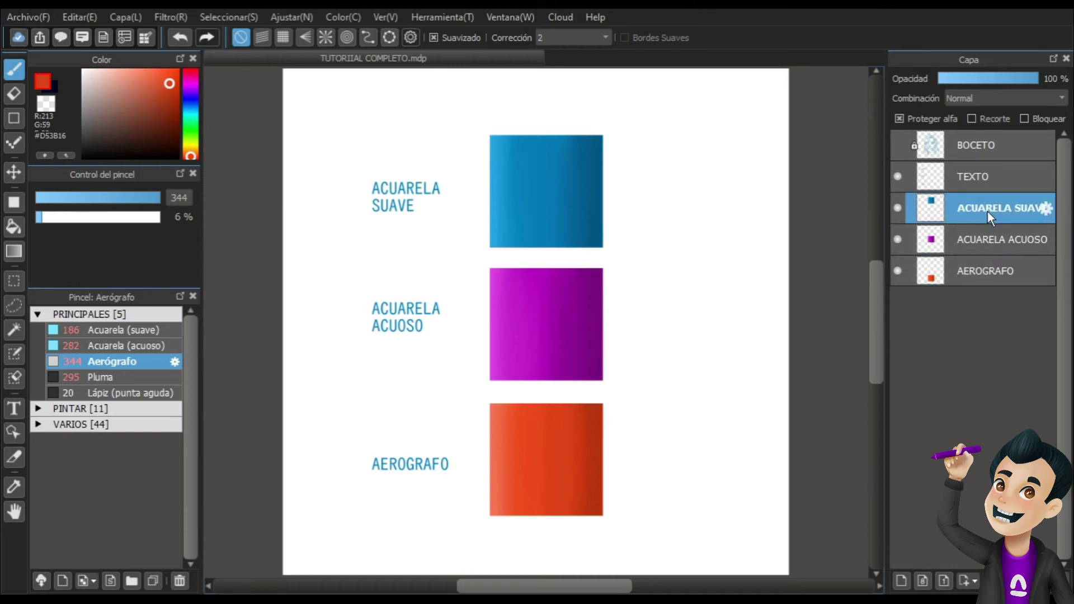
{"action": "left_click", "coordinate": [147, 345]}
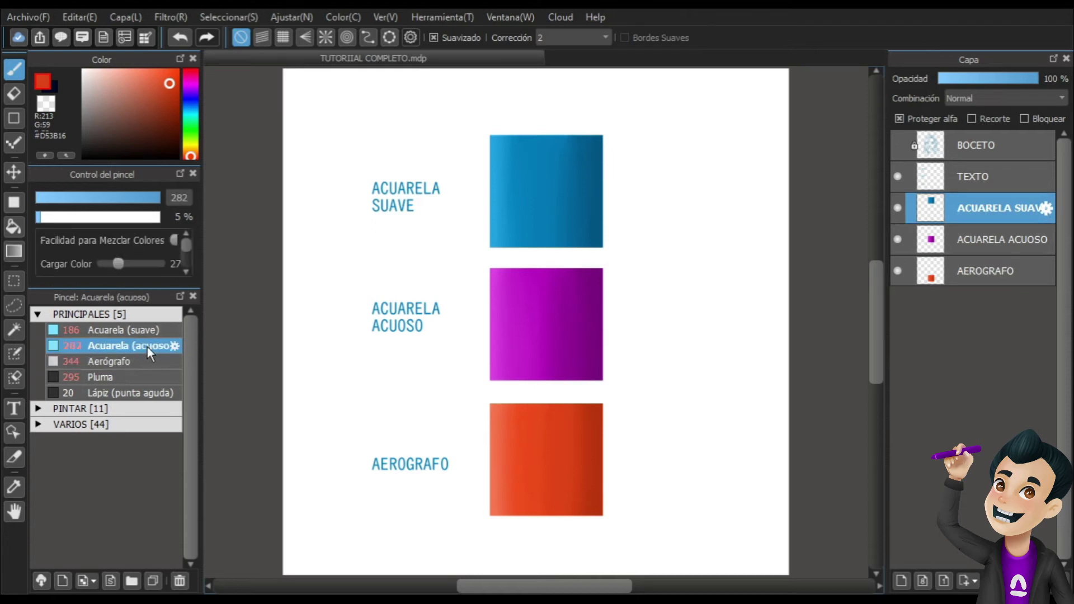
{"action": "key", "text": "alt"}
{"action": "mouse_move", "coordinate": [571, 145]}
{"action": "left_mouse_down"}
{"action": "mouse_move", "coordinate": [573, 156]}
{"action": "mouse_move", "coordinate": [583, 144]}
{"action": "left_mouse_up"}
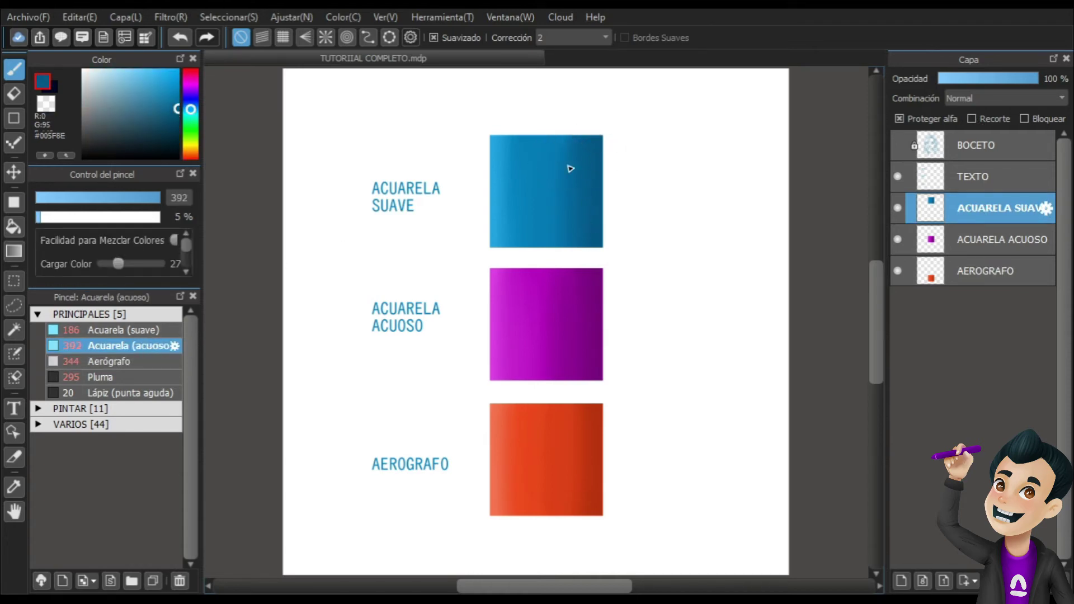
{"action": "left_click", "coordinate": [532, 162], "text": "alt"}
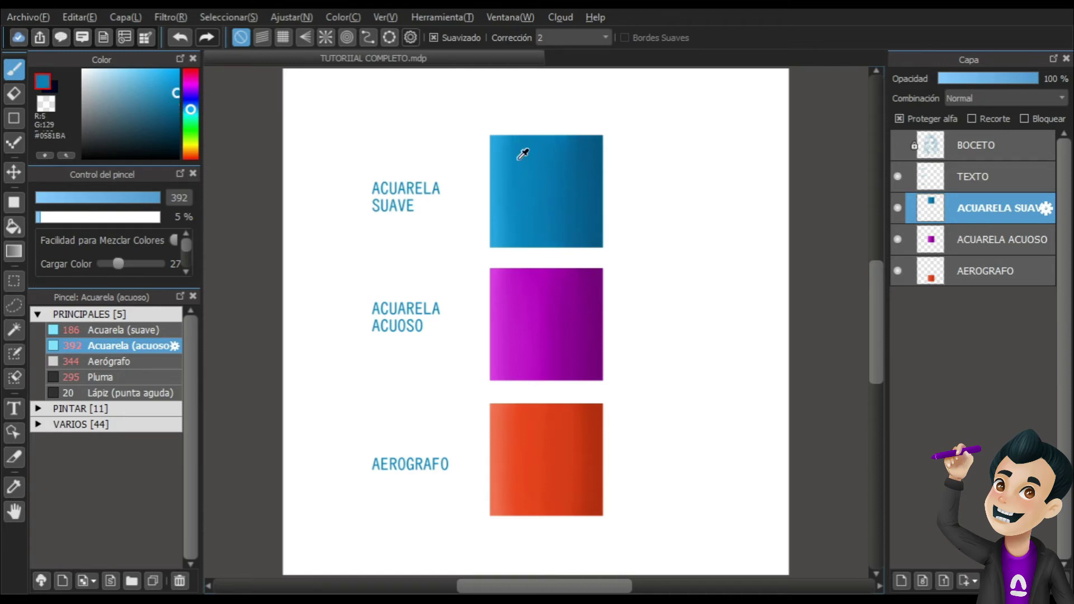
{"action": "left_click", "coordinate": [531, 149], "text": "alt"}
{"action": "left_click", "coordinate": [559, 150], "text": "alt"}
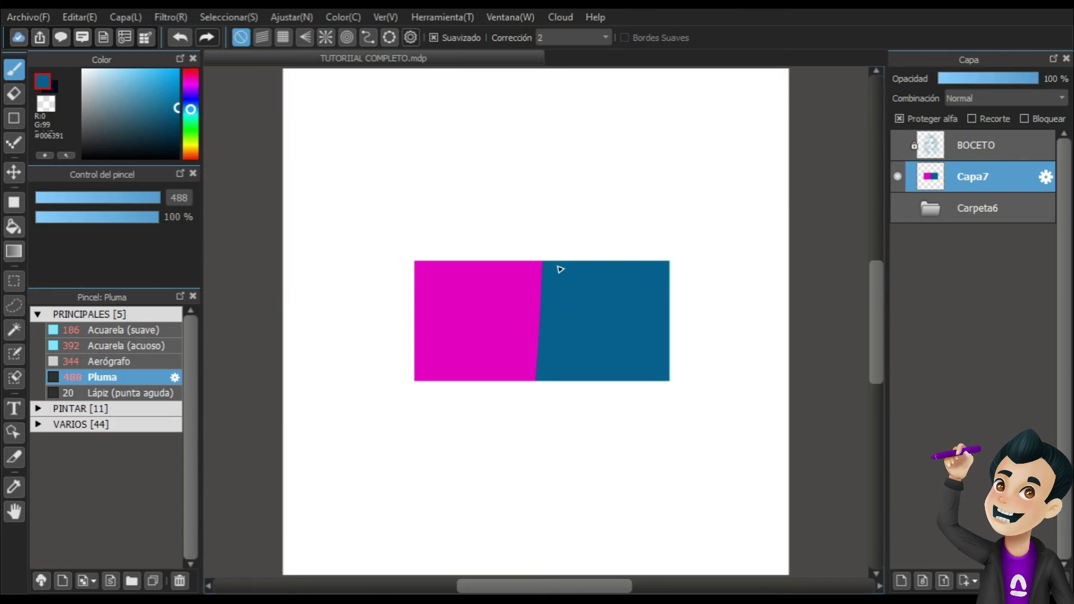
Step: On Capa7, blend sampled magenta over its boundary with the blue half, using the Acuarela (suave) brush at size 399
{"action": "left_click_drag", "start_coordinate": [649, 321], "coordinate": [546, 307]}
{"action": "left_click", "coordinate": [141, 331]}
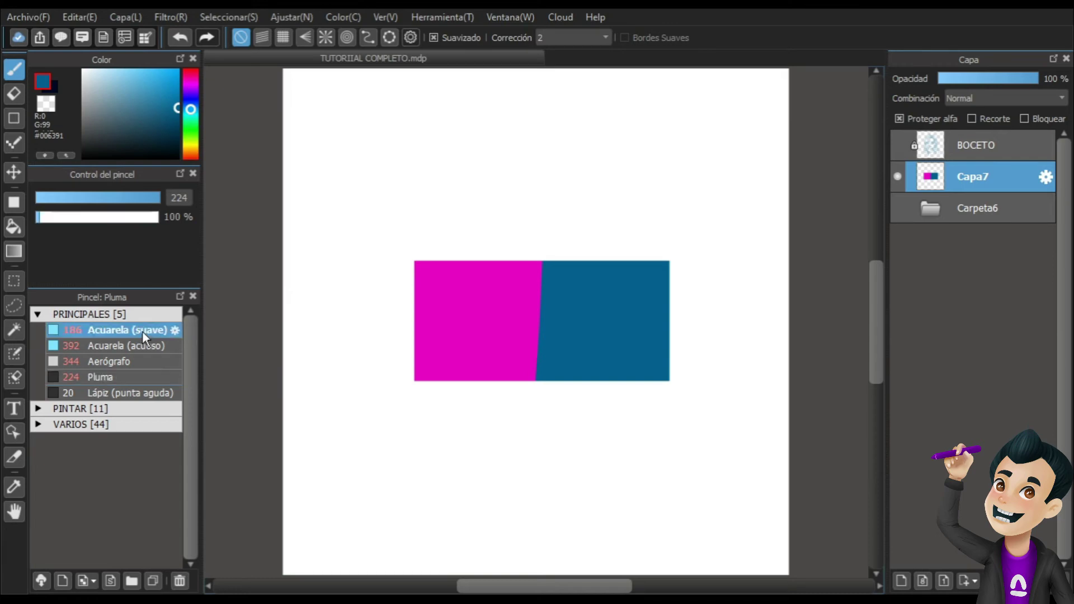
{"action": "left_click", "coordinate": [501, 301], "text": "alt"}
{"action": "mouse_move", "coordinate": [522, 300]}
{"action": "left_mouse_down"}
{"action": "mouse_move", "coordinate": [552, 298]}
{"action": "mouse_move", "coordinate": [515, 297]}
{"action": "left_mouse_up"}
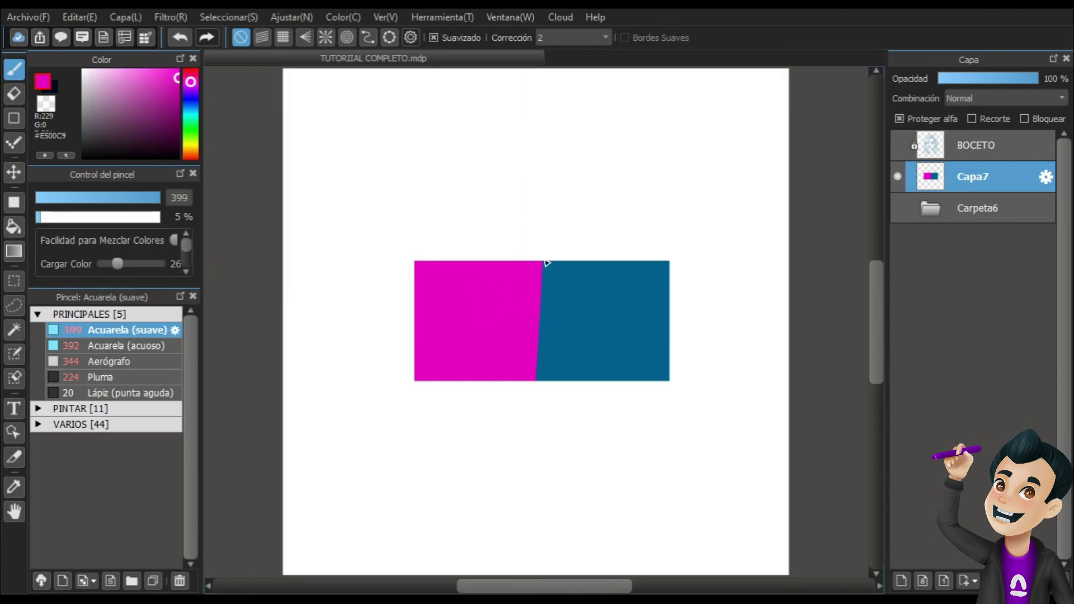
{"action": "left_click_drag", "start_coordinate": [546, 263], "coordinate": [542, 448]}
{"action": "left_click", "coordinate": [559, 297], "text": "alt"}
{"action": "left_click", "coordinate": [546, 295], "text": "alt"}
{"action": "left_click", "coordinate": [531, 293], "text": "alt"}
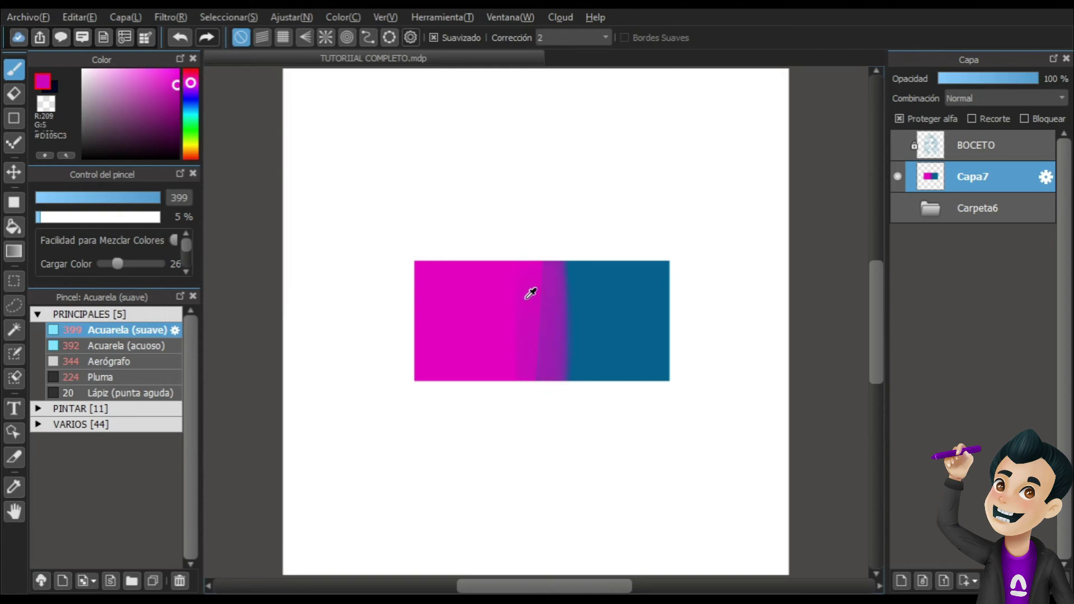
Step: Extend the transition into the blue half with sampled purple and indigo, using the Acuarela (suave) brush at sizes 376 and 332
{"action": "left_click", "coordinate": [558, 296], "text": "alt"}
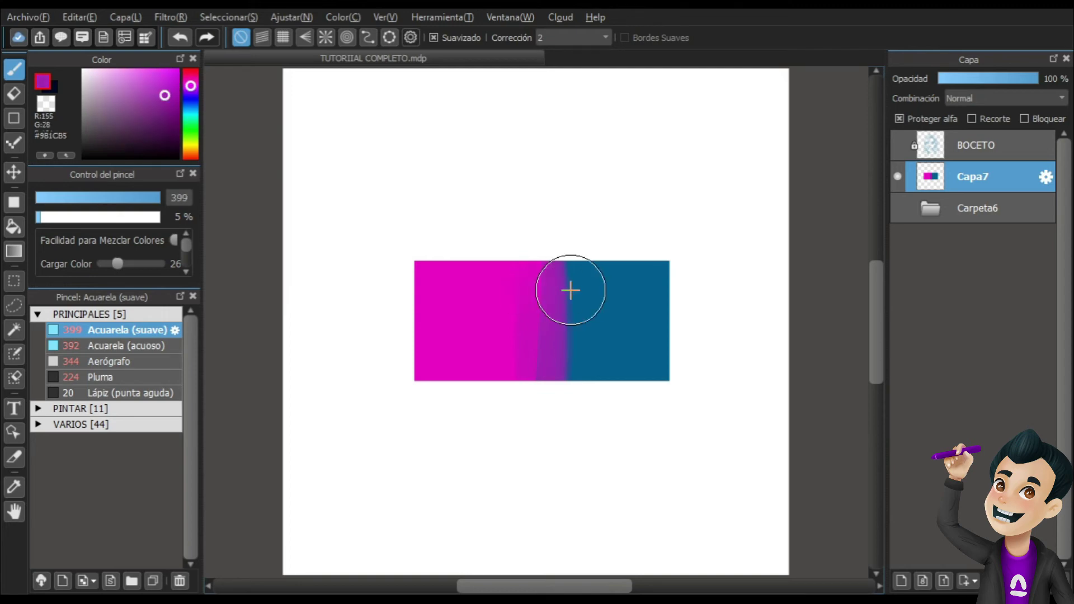
{"action": "key", "text": "bracketleft"}
{"action": "key", "text": "bracketleft"}
{"action": "key", "text": "bracketleft"}
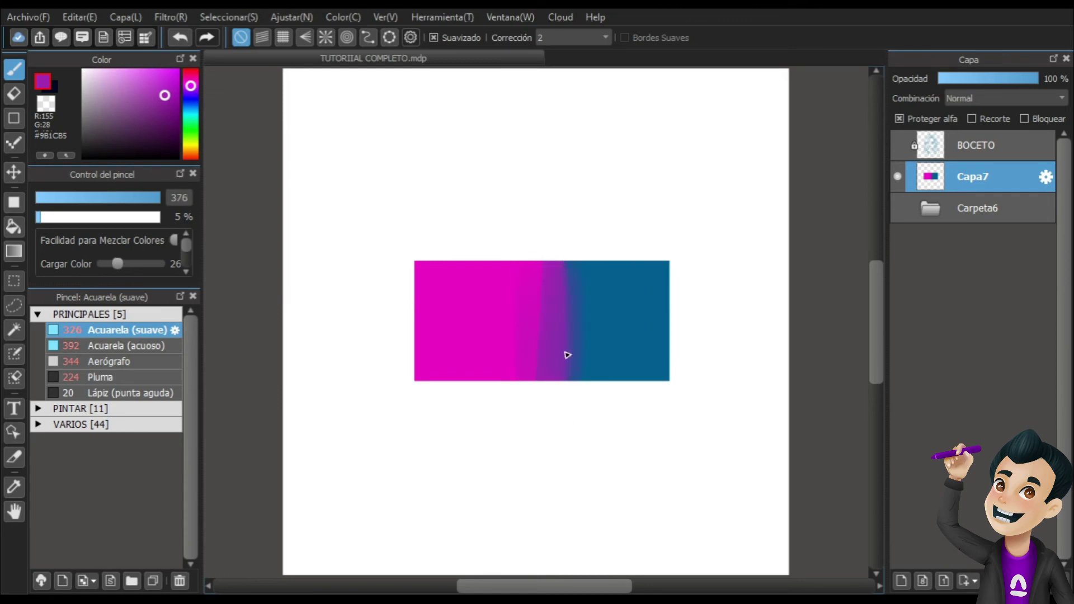
{"action": "left_click", "coordinate": [573, 288], "text": "alt"}
{"action": "key", "text": "bracketright"}
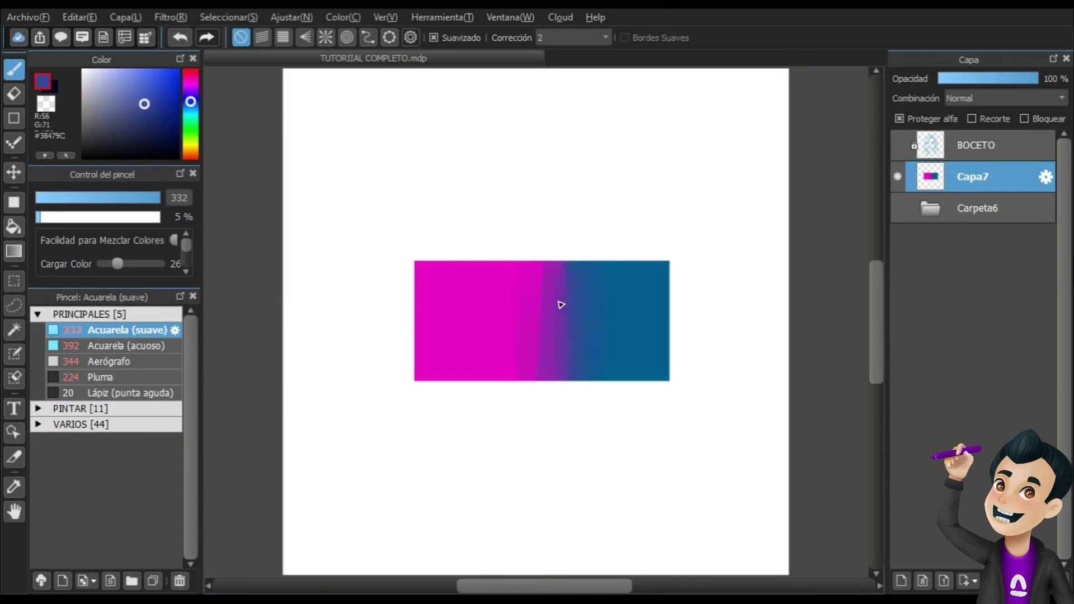
Step: Soften the magenta side of the transition with sampled purples, using the Acuarela (suave) brush at sizes 332 and 417
{"action": "left_click", "coordinate": [550, 270], "text": "alt"}
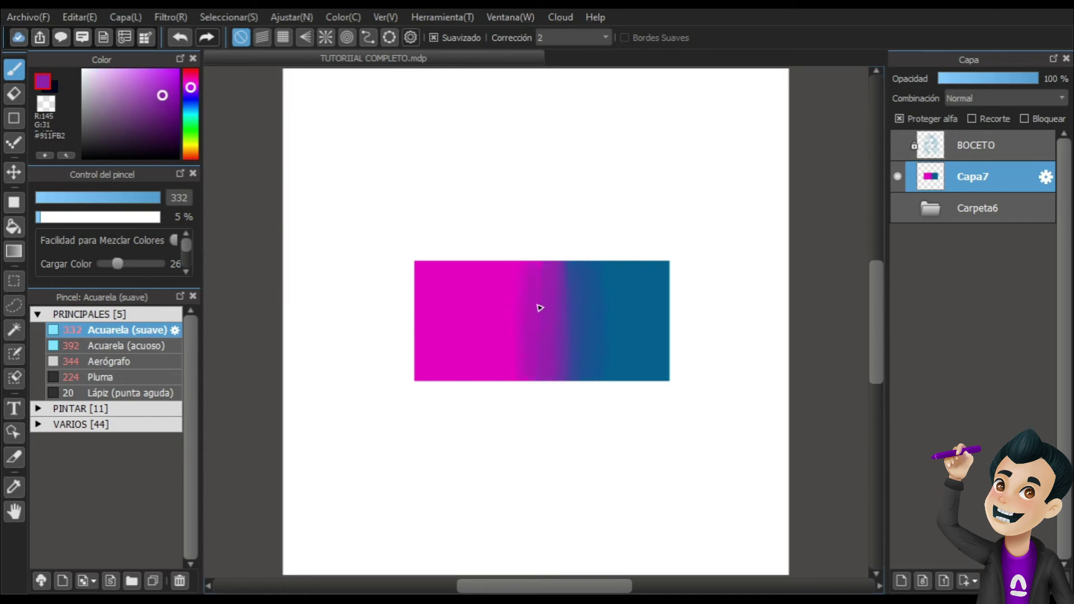
{"action": "left_click", "coordinate": [520, 298], "text": "alt"}
{"action": "key", "text": "bracketright"}
{"action": "key", "text": "bracketright"}
{"action": "key", "text": "bracketright"}
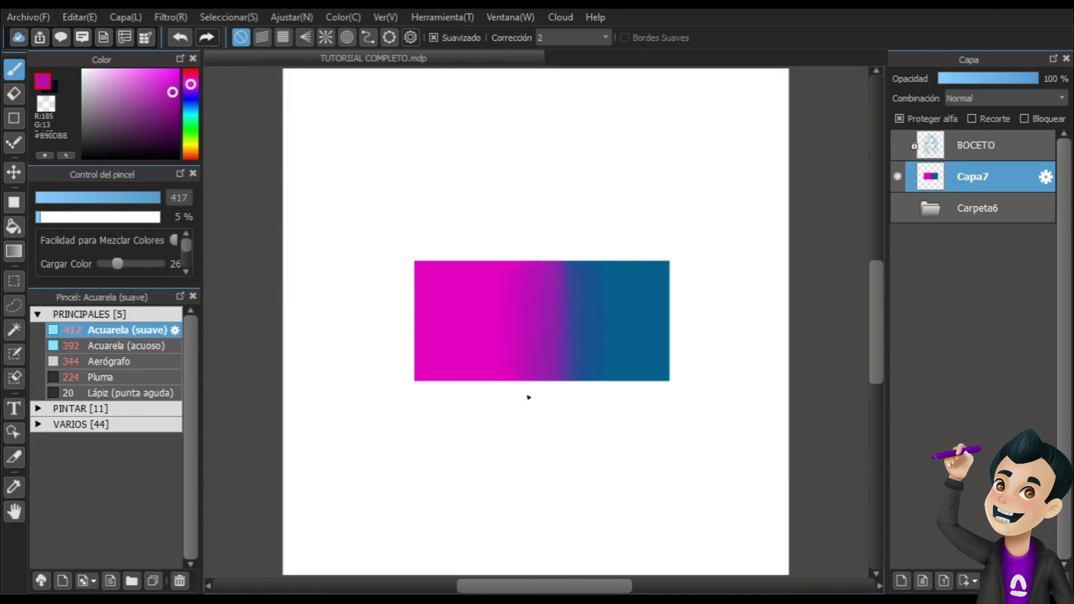
Step: Smooth the purple bands in the middle of the rectangle with sampled purples, varying the Acuarela (suave) brush size
{"action": "left_click", "coordinate": [553, 297], "text": "alt"}
{"action": "key", "text": "bracketleft"}
{"action": "key", "text": "bracketleft"}
{"action": "left_click", "coordinate": [534, 293], "text": "alt"}
{"action": "key", "text": "bracketright"}
{"action": "key", "text": "bracketright"}
{"action": "key", "text": "bracketright"}
{"action": "key", "text": "bracketright"}
{"action": "left_click", "coordinate": [556, 294], "text": "alt"}
{"action": "key", "text": "bracketright"}
{"action": "key", "text": "bracketright"}
Step: Blend the blue side with sampled blue at brush size 453, and the purple band with sampled purple at size 390
{"action": "left_click", "coordinate": [601, 302], "text": "alt"}
{"action": "key", "text": "bracketleft"}
{"action": "key", "text": "bracketleft"}
{"action": "key", "text": "bracketleft"}
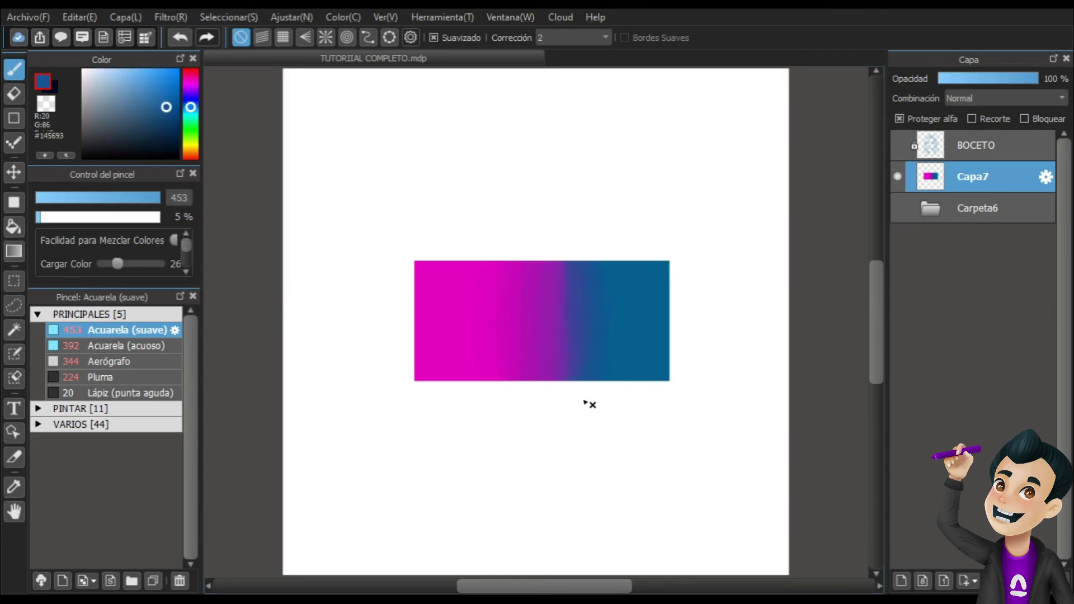
{"action": "left_click", "coordinate": [542, 295], "text": "alt"}
{"action": "key", "text": "bracketleft"}
{"action": "key", "text": "bracketleft"}
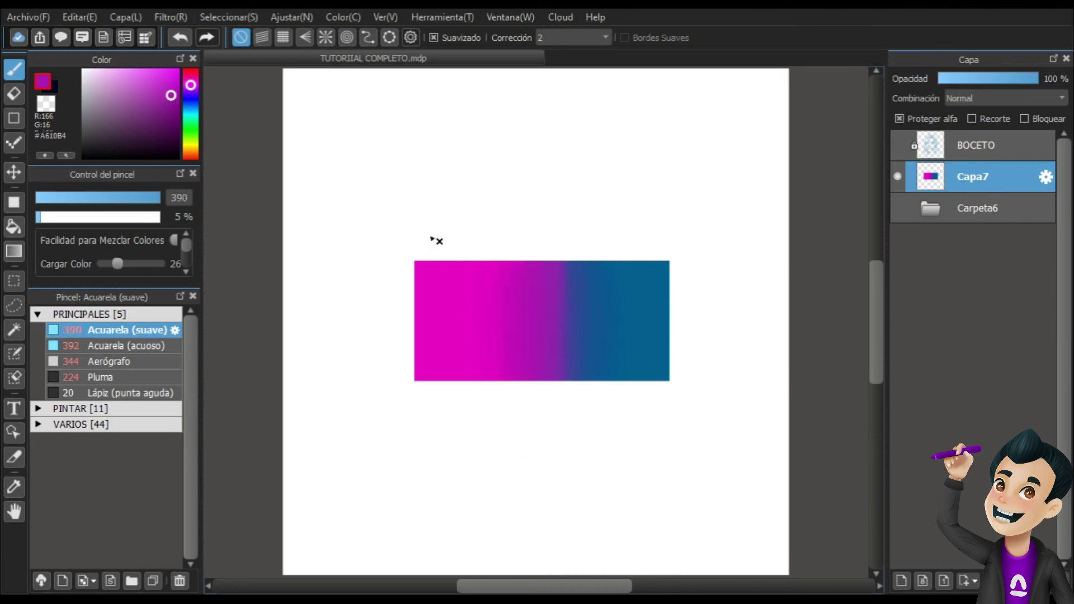
Step: Switch to the Acuarela (acuoso) brush at about size 314 and soften the magenta-to-purple edge with a sampled purple-magenta
{"action": "left_click", "coordinate": [128, 348]}
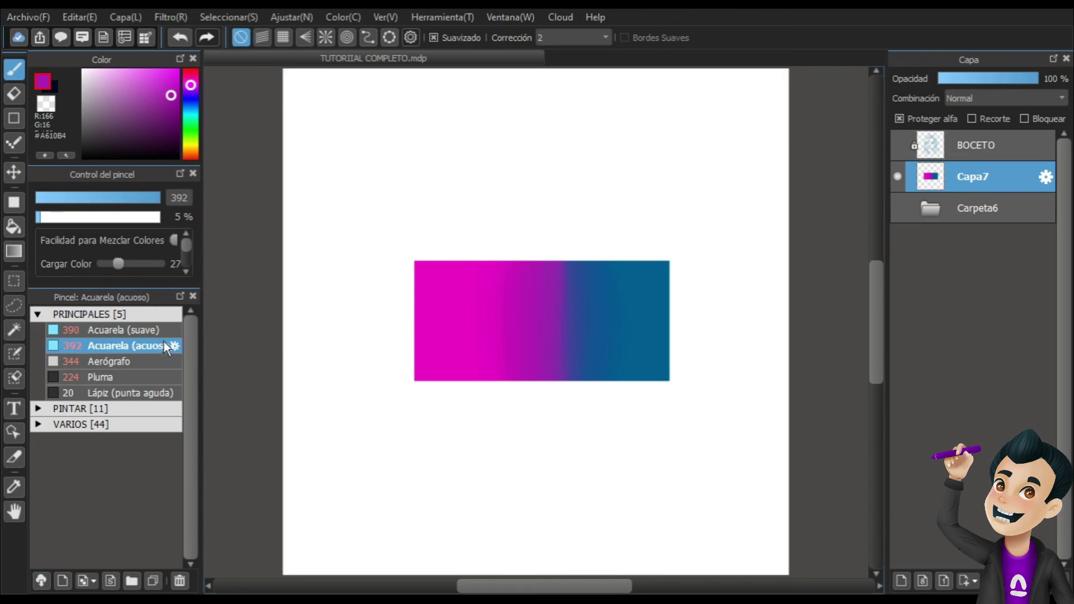
{"action": "left_click", "coordinate": [540, 288], "text": "alt"}
{"action": "key", "text": "bracketleft"}
{"action": "key", "text": "bracketleft"}
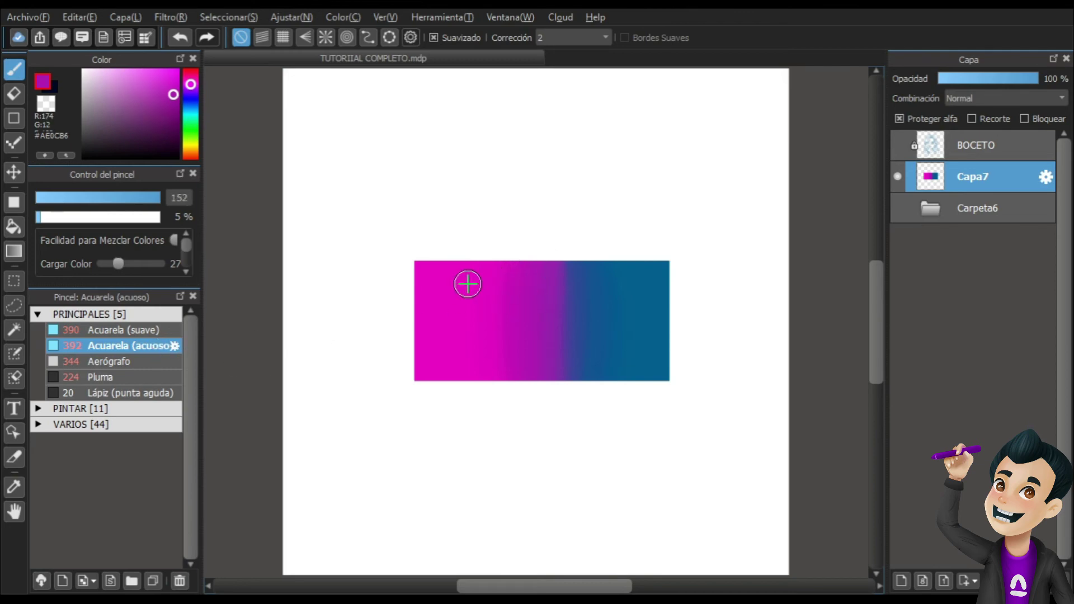
{"action": "key", "text": "bracketright"}
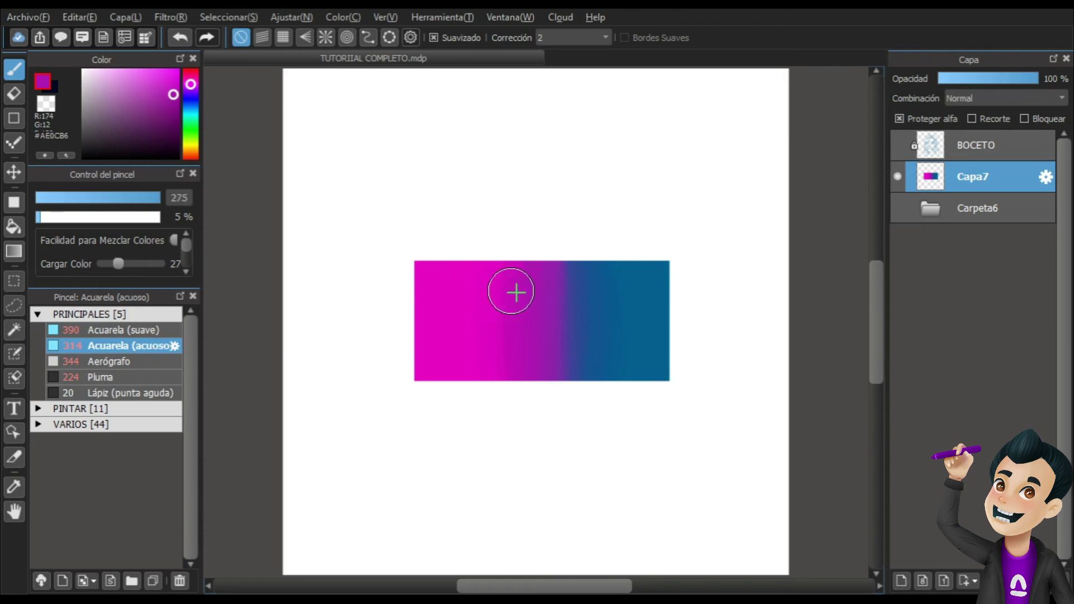
Step: Blend sampled purples over the boundary with blue at brush size 370 and over the magenta side at size 349
{"action": "left_click", "coordinate": [559, 306], "text": "alt"}
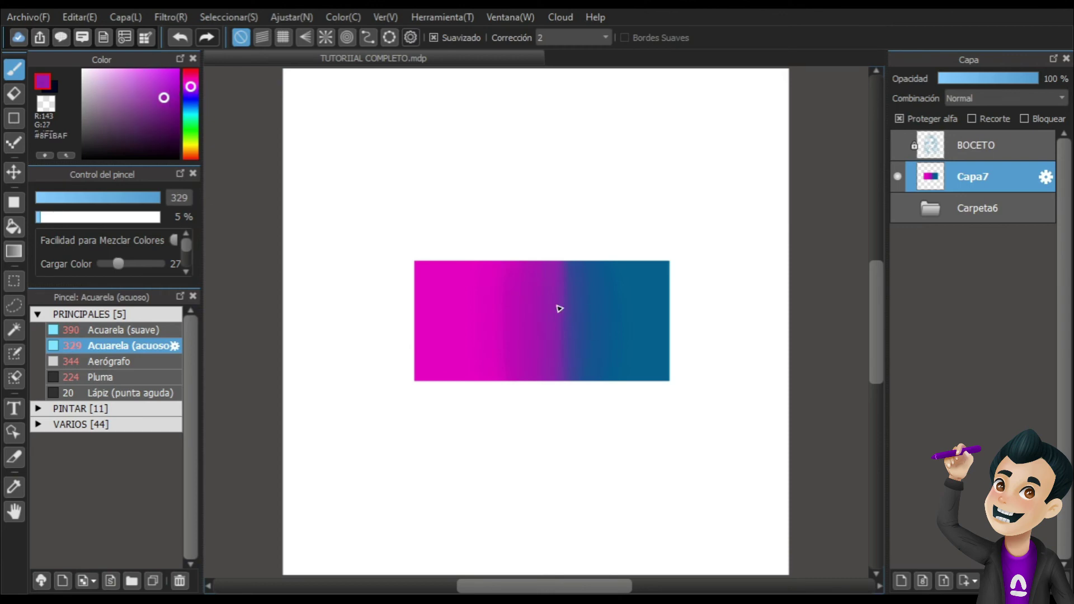
{"action": "key", "text": "bracketright"}
{"action": "left_click", "coordinate": [537, 294], "text": "alt"}
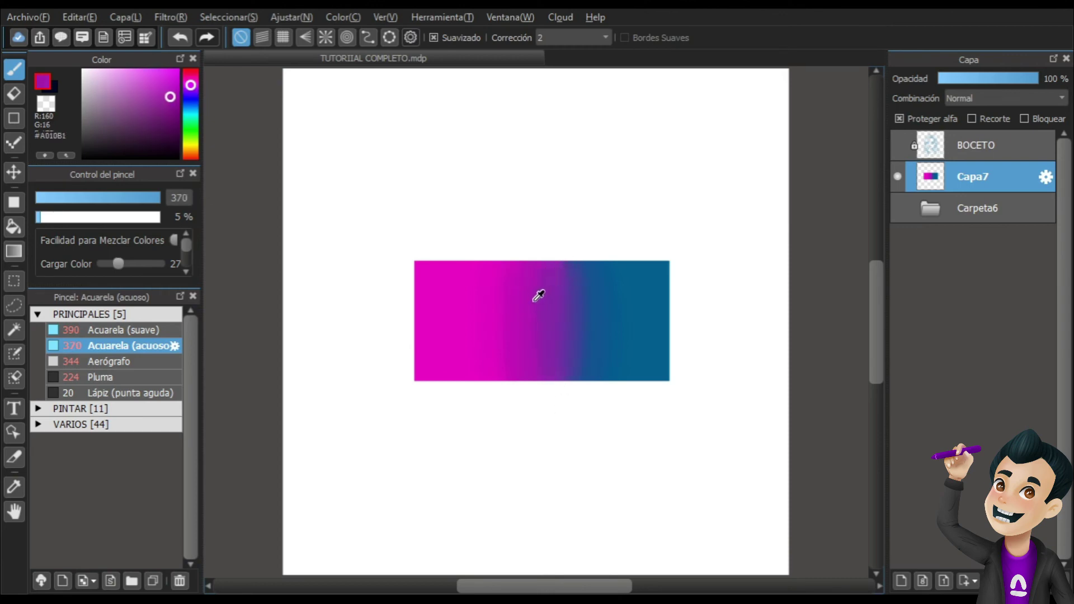
{"action": "key", "text": "bracketleft"}
{"action": "mouse_move", "coordinate": [522, 267]}
{"action": "left_mouse_down"}
{"action": "mouse_move", "coordinate": [509, 415]}
{"action": "mouse_move", "coordinate": [492, 377]}
{"action": "mouse_move", "coordinate": [504, 264]}
{"action": "left_mouse_up"}
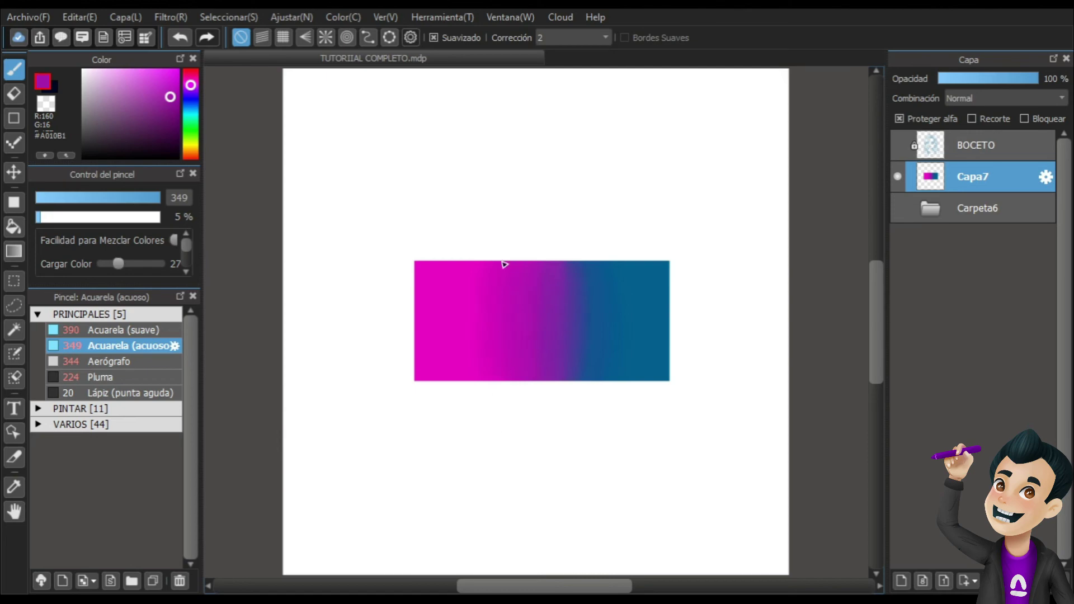
Step: Carry sampled purple into the blue half to widen the indigo zone, and sample magenta-purple with the brush enlarged to 390
{"action": "left_click", "coordinate": [542, 295], "text": "alt"}
{"action": "key", "text": "bracketright"}
{"action": "mouse_move", "coordinate": [585, 290]}
{"action": "left_mouse_down"}
{"action": "mouse_move", "coordinate": [589, 421]}
{"action": "mouse_move", "coordinate": [593, 258]}
{"action": "mouse_move", "coordinate": [600, 422]}
{"action": "mouse_move", "coordinate": [607, 261]}
{"action": "mouse_move", "coordinate": [618, 318]}
{"action": "left_mouse_up"}
{"action": "left_click", "coordinate": [520, 305], "text": "alt"}
{"action": "key", "text": "bracketright"}
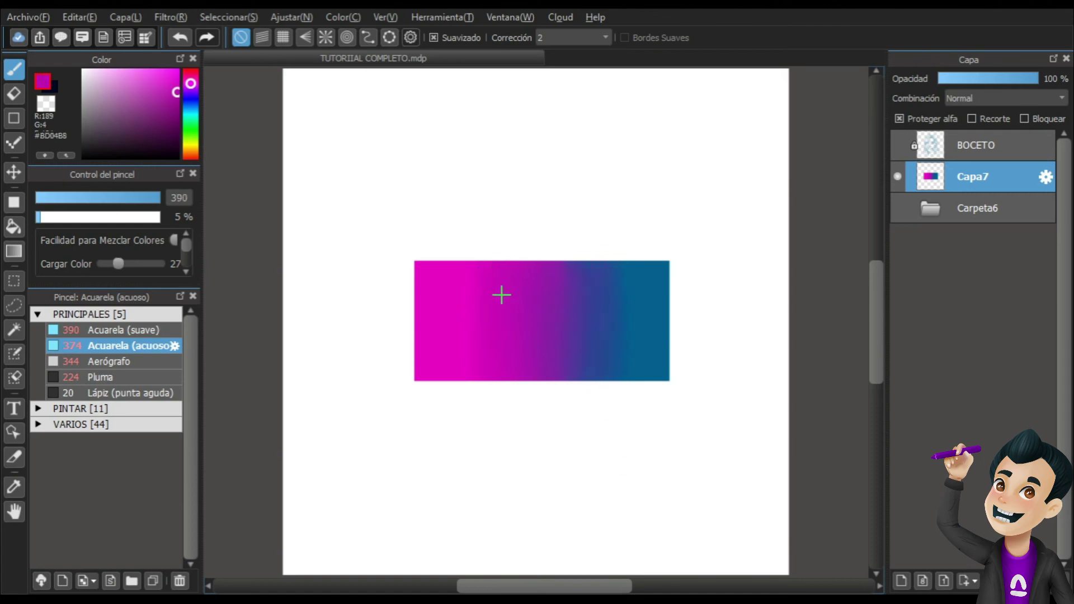
Step: Smooth the remaining magenta, purple and indigo transitions with sampled tones, using the Acuarela (acuoso) brush at sizes 390 and 331
{"action": "left_click", "coordinate": [506, 297], "text": "alt"}
{"action": "left_click", "coordinate": [554, 294], "text": "alt"}
{"action": "left_click", "coordinate": [603, 287], "text": "alt"}
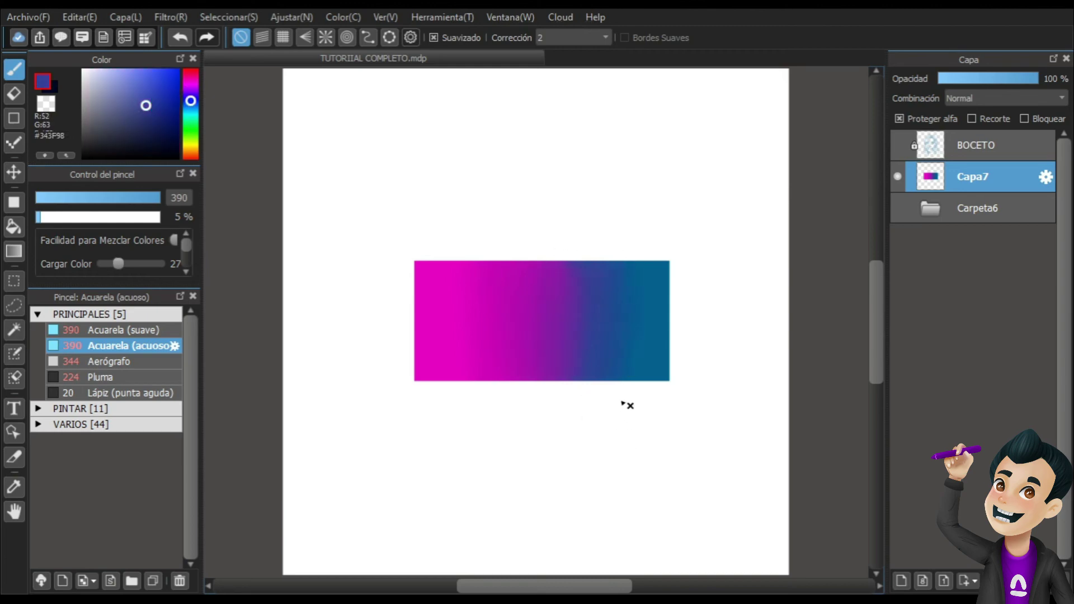
{"action": "left_click", "coordinate": [548, 290], "text": "alt"}
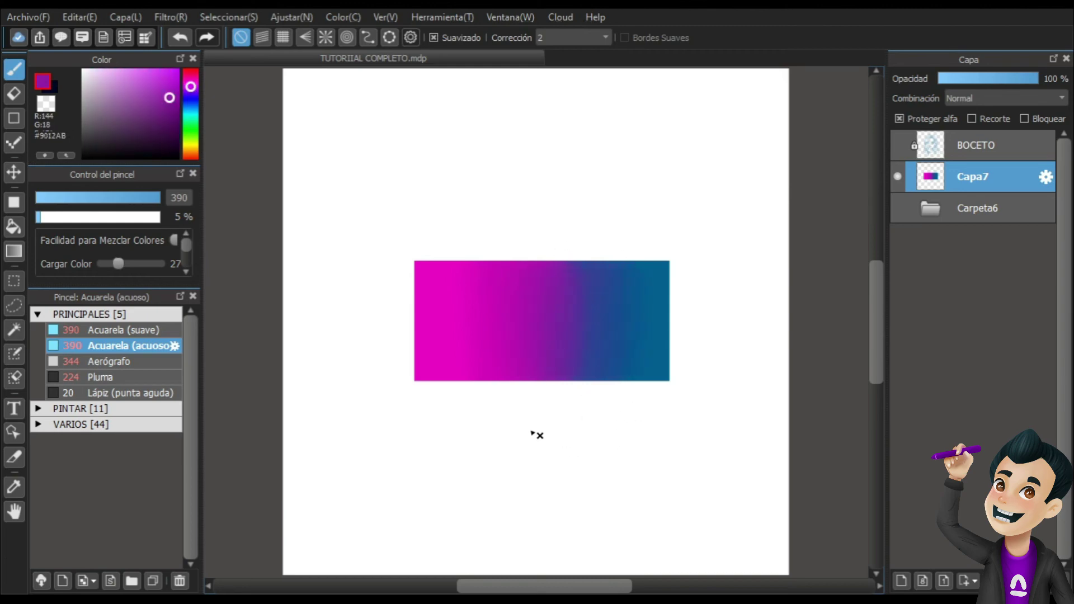
{"action": "left_click_drag", "start_coordinate": [515, 304], "coordinate": [524, 302]}
{"action": "left_click", "coordinate": [527, 328], "text": "alt"}
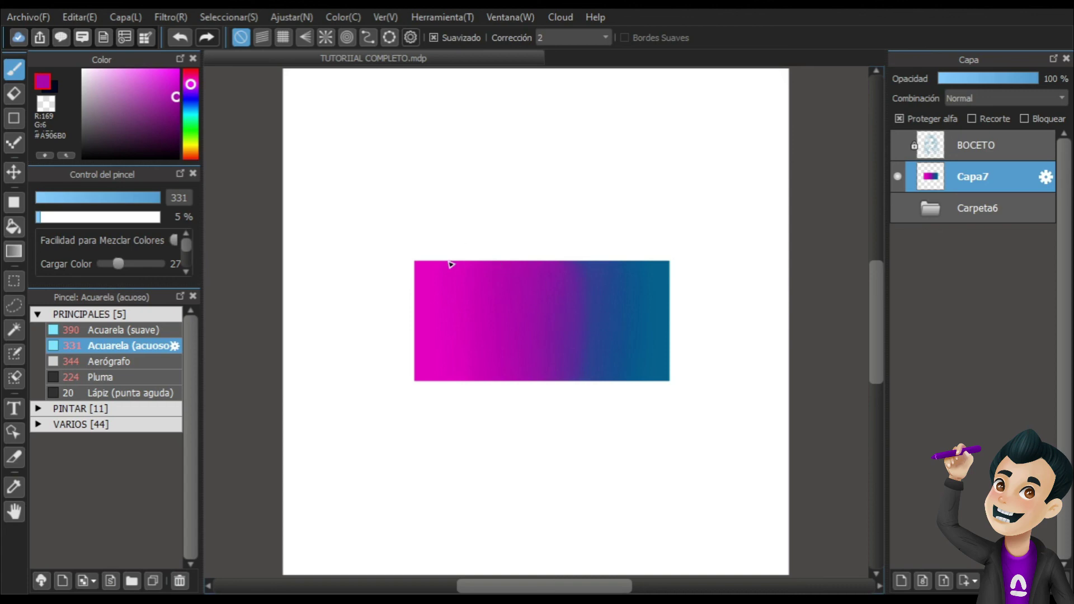
Step: Sample the colours along the finished gradient from the magenta end to the blue end to examine the intermediate tones
{"action": "left_click", "coordinate": [426, 309], "text": "alt"}
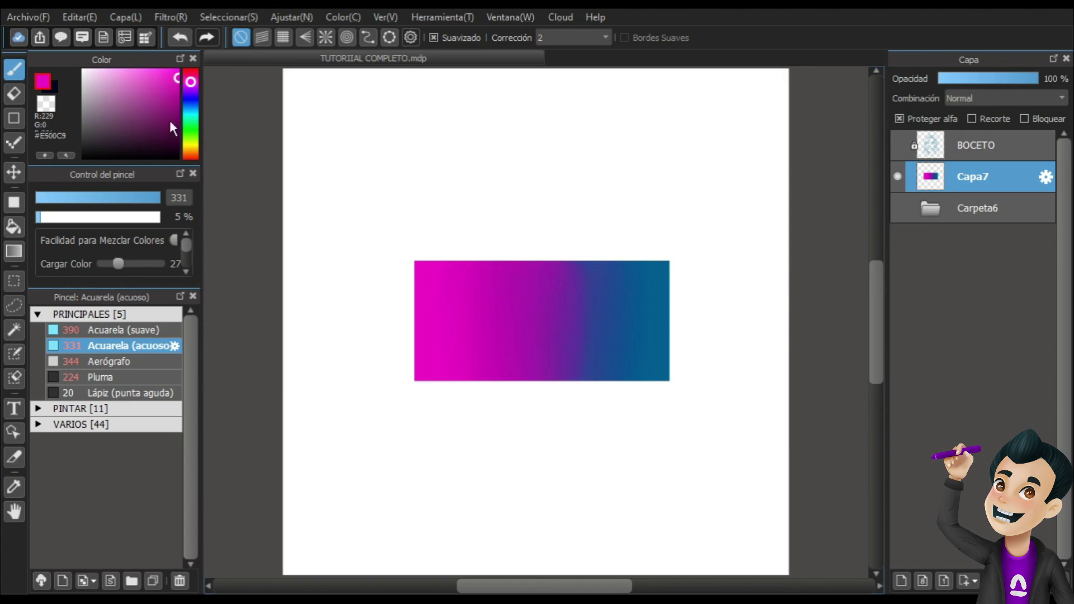
{"action": "left_click", "coordinate": [441, 314], "text": "alt"}
{"action": "left_click", "coordinate": [448, 314], "text": "alt"}
{"action": "left_click_drag", "start_coordinate": [475, 317], "coordinate": [657, 319]}
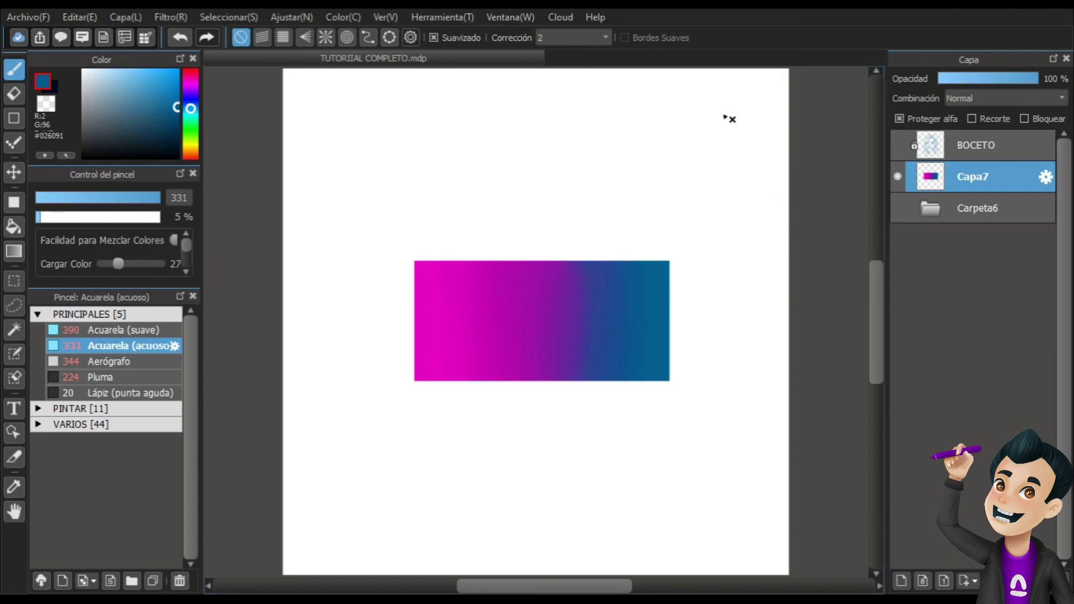